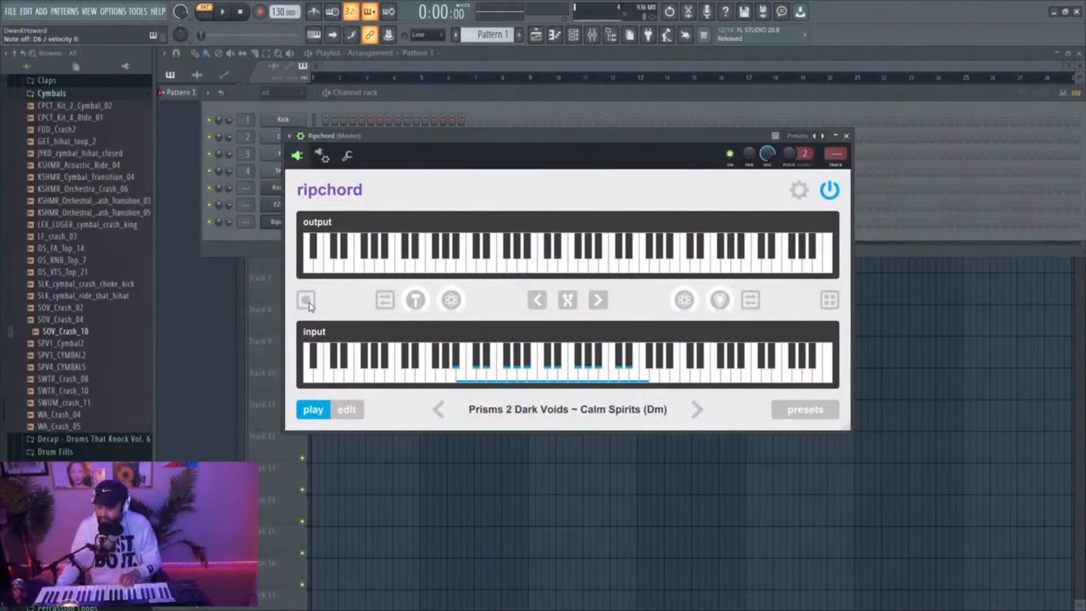
Set the project tempo to 76 BPM with the tempo tapper and start Ripchord's recorder
{"action": "right_click", "coordinate": [280, 12]}
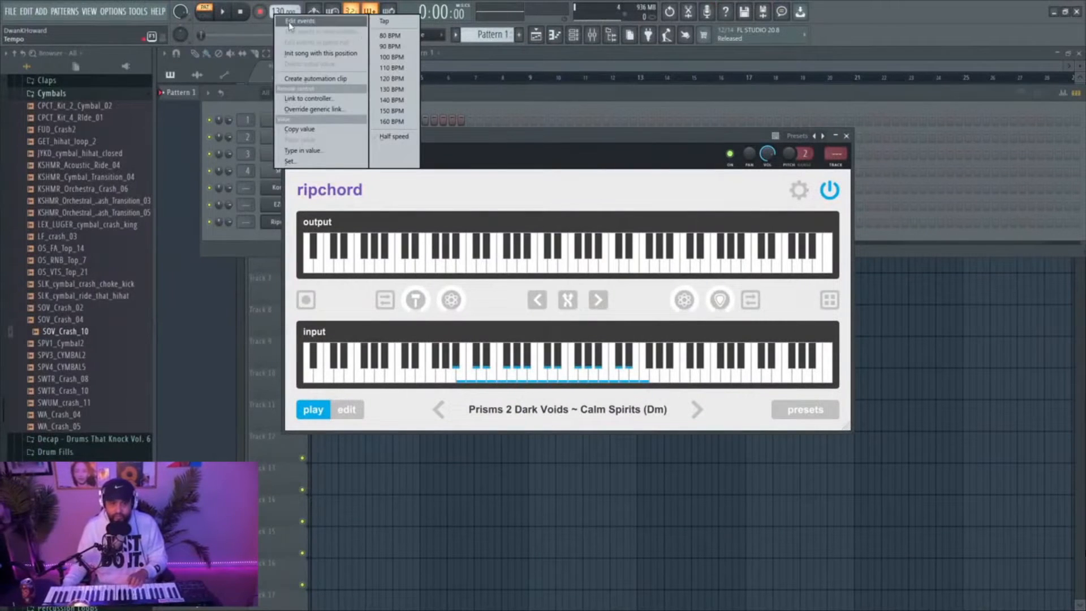
{"action": "left_click", "coordinate": [384, 21]}
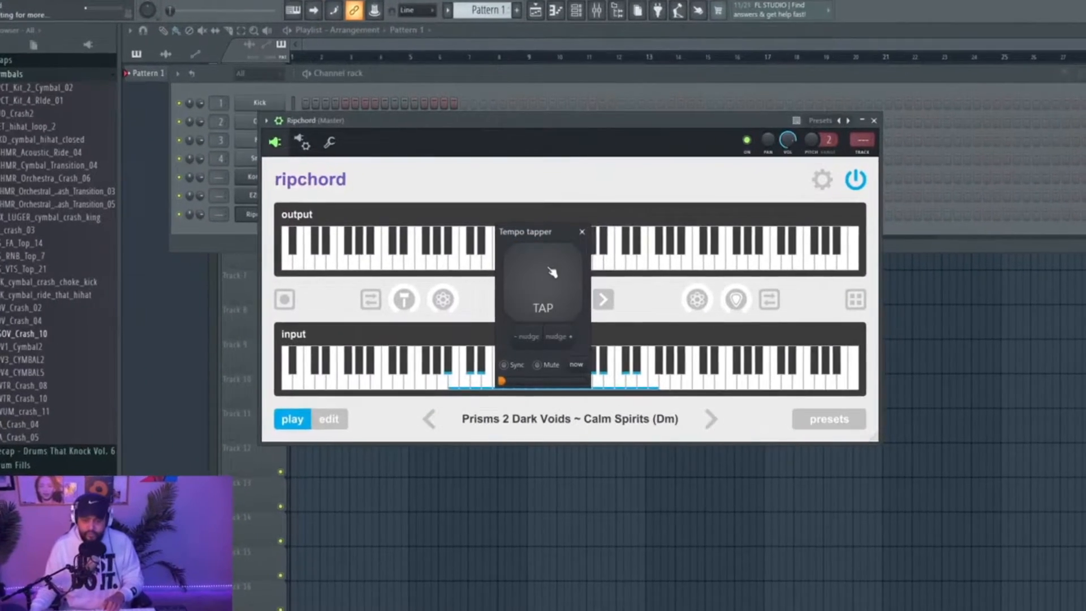
{"action": "left_click", "coordinate": [552, 272]}
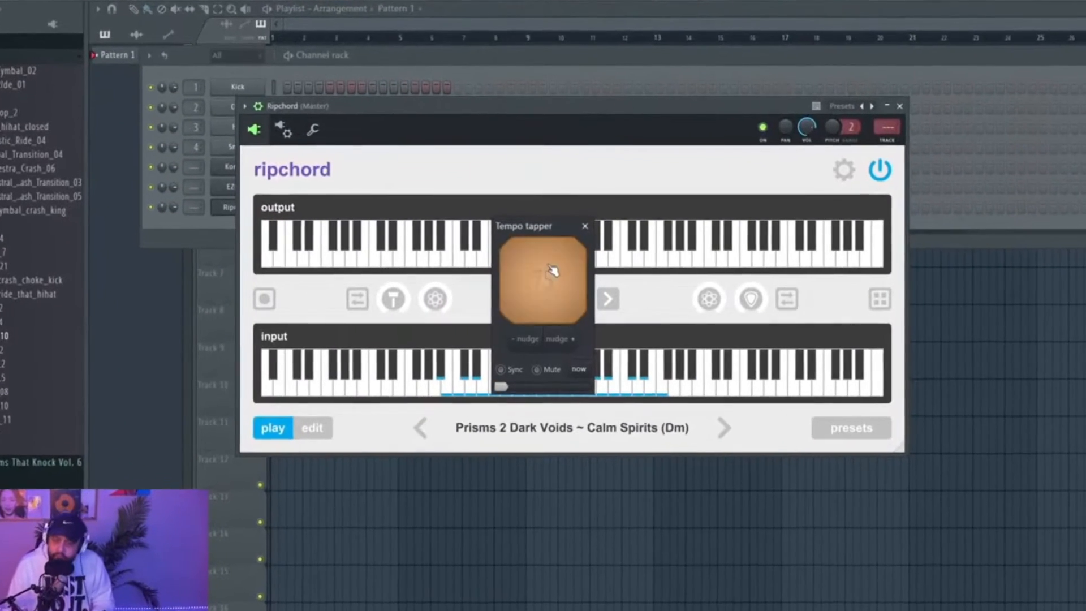
{"action": "left_click", "coordinate": [551, 272]}
{"action": "left_click", "coordinate": [552, 273]}
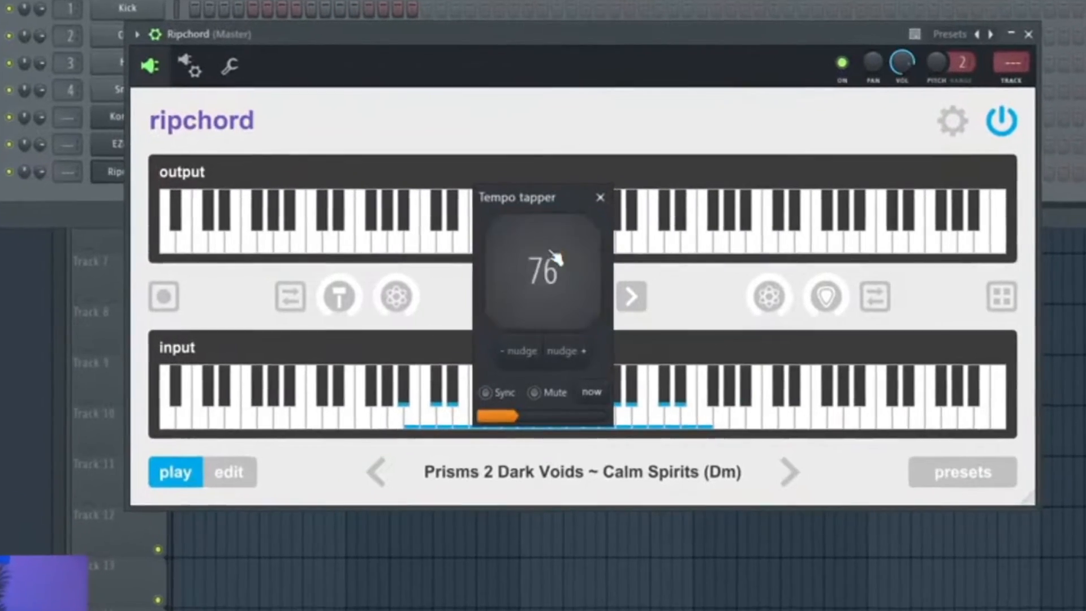
{"action": "left_click", "coordinate": [552, 261]}
{"action": "left_click", "coordinate": [553, 252]}
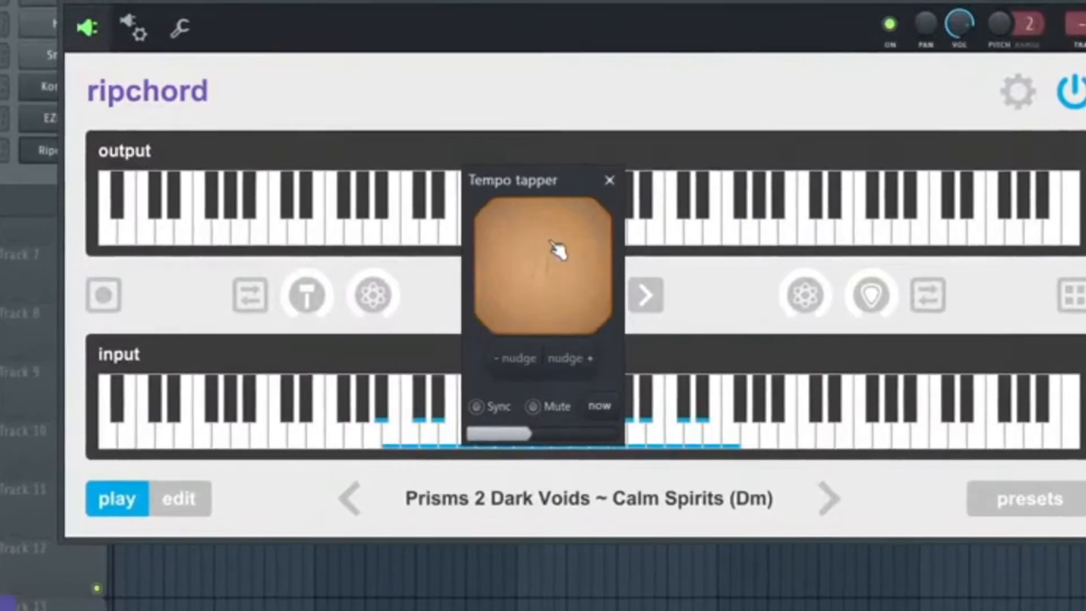
{"action": "left_click", "coordinate": [554, 252]}
{"action": "left_click", "coordinate": [554, 252]}
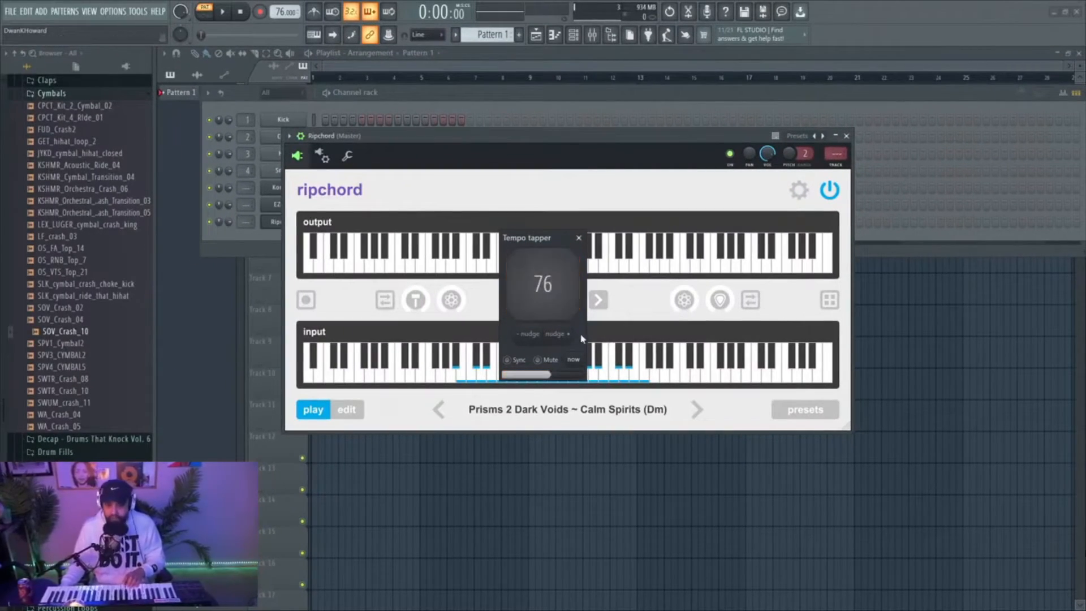
{"action": "left_click", "coordinate": [306, 300]}
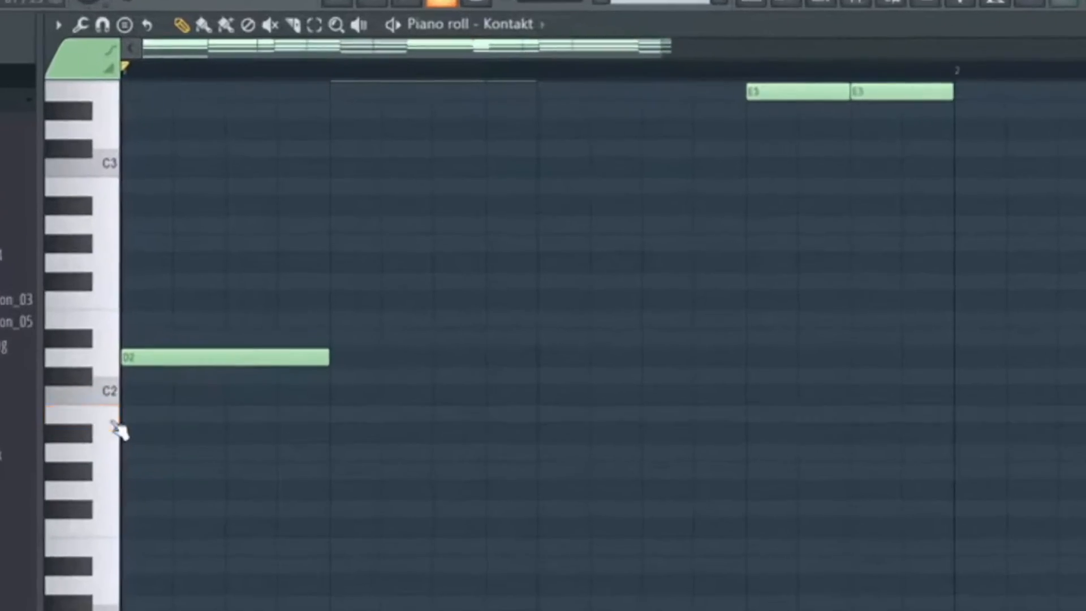
Add F2 and E2 bass notes under the second and fourth chords of bar 1 in the Kontakt piano roll, checking by playback
{"action": "left_click", "coordinate": [84, 470]}
{"action": "left_click", "coordinate": [80, 339]}
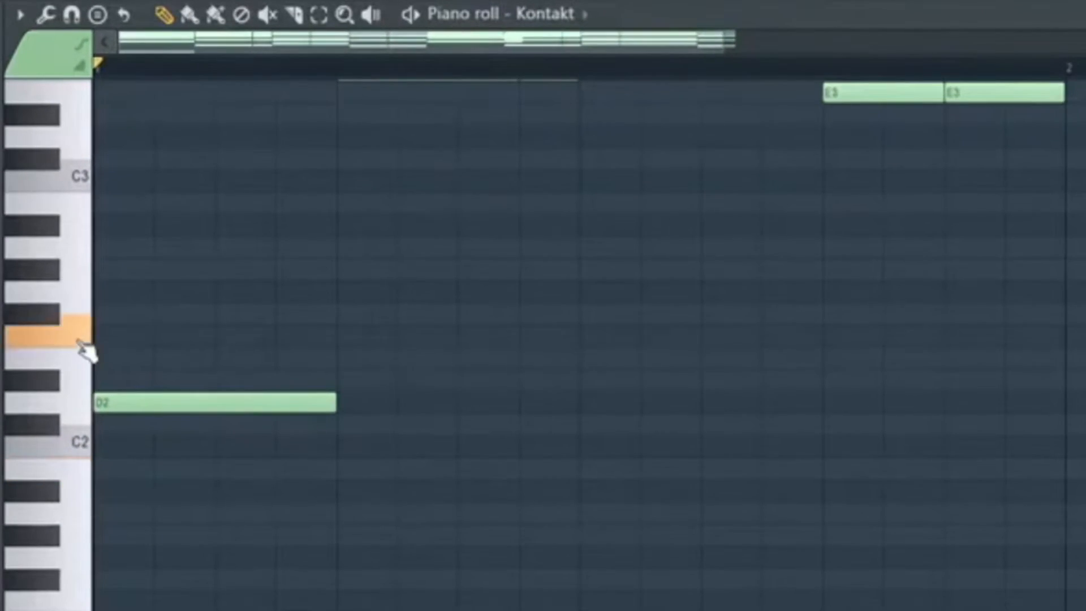
{"action": "key", "text": "space"}
{"action": "left_click", "coordinate": [343, 336]}
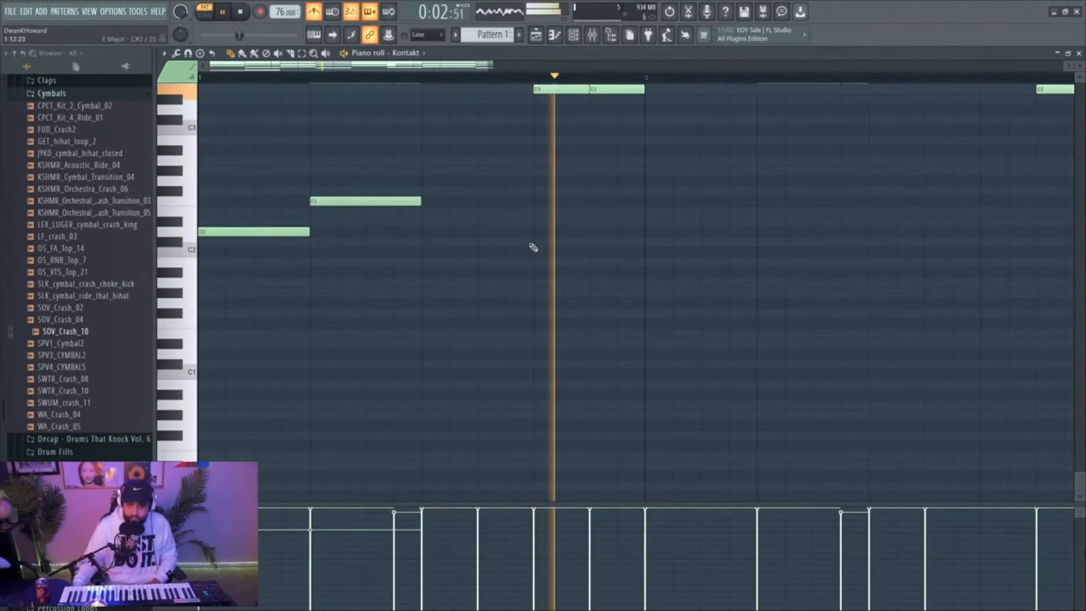
{"action": "key", "text": "space"}
{"action": "scroll", "coordinate": [531, 247], "scroll_direction": "up", "scroll_amount": 3}
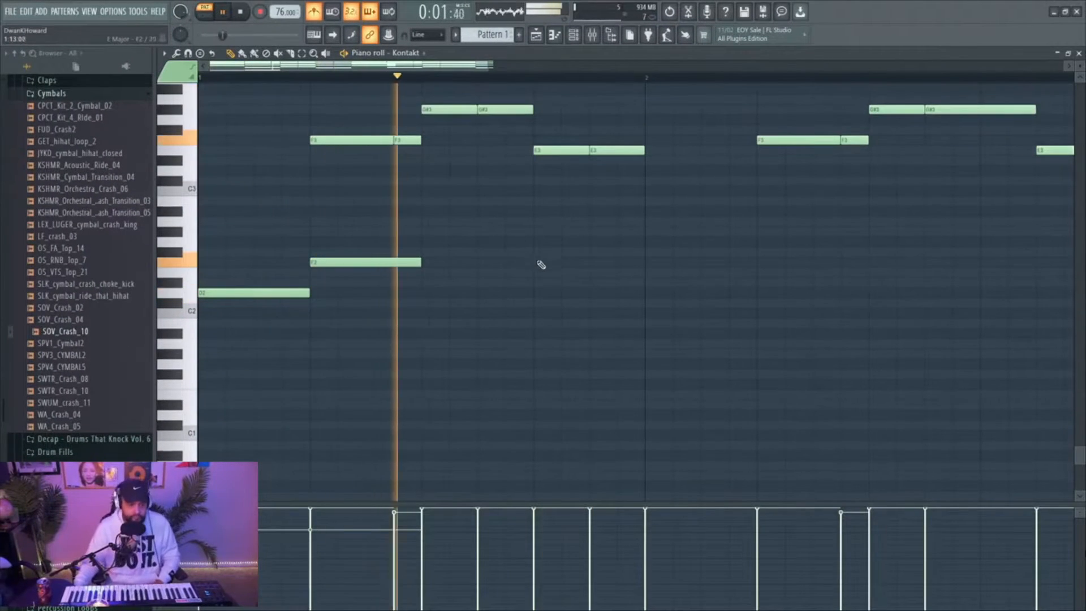
{"action": "mouse_move", "coordinate": [539, 273]}
{"action": "left_mouse_down"}
{"action": "mouse_move", "coordinate": [546, 263]}
{"action": "mouse_move", "coordinate": [546, 273]}
{"action": "left_mouse_up"}
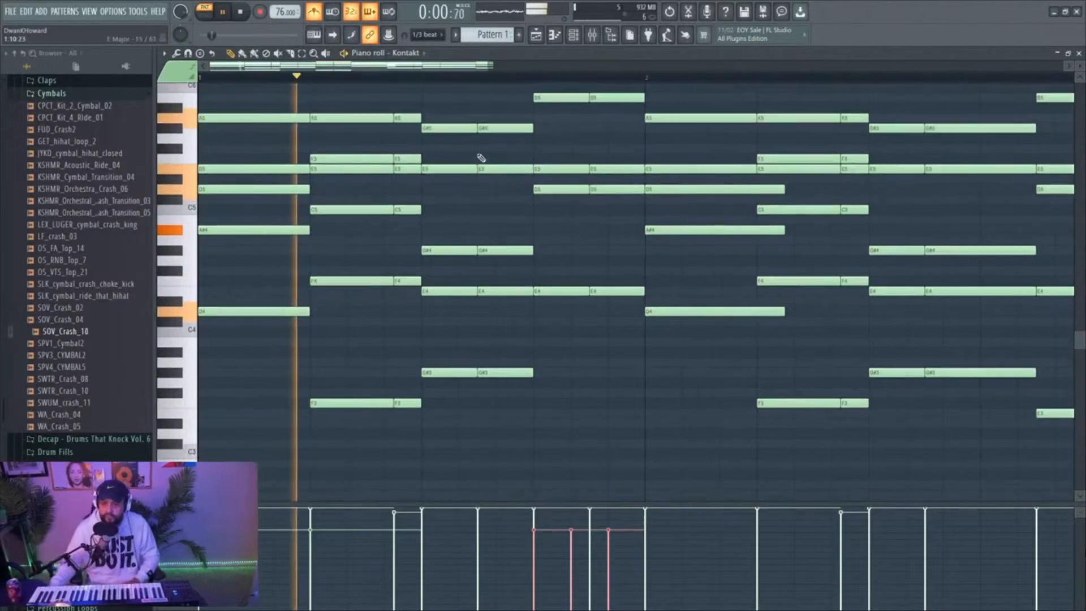
Play back the pattern and raise the three selected E6 triplet notes by one octave
{"action": "scroll", "coordinate": [482, 158], "scroll_direction": "up", "scroll_amount": 3}
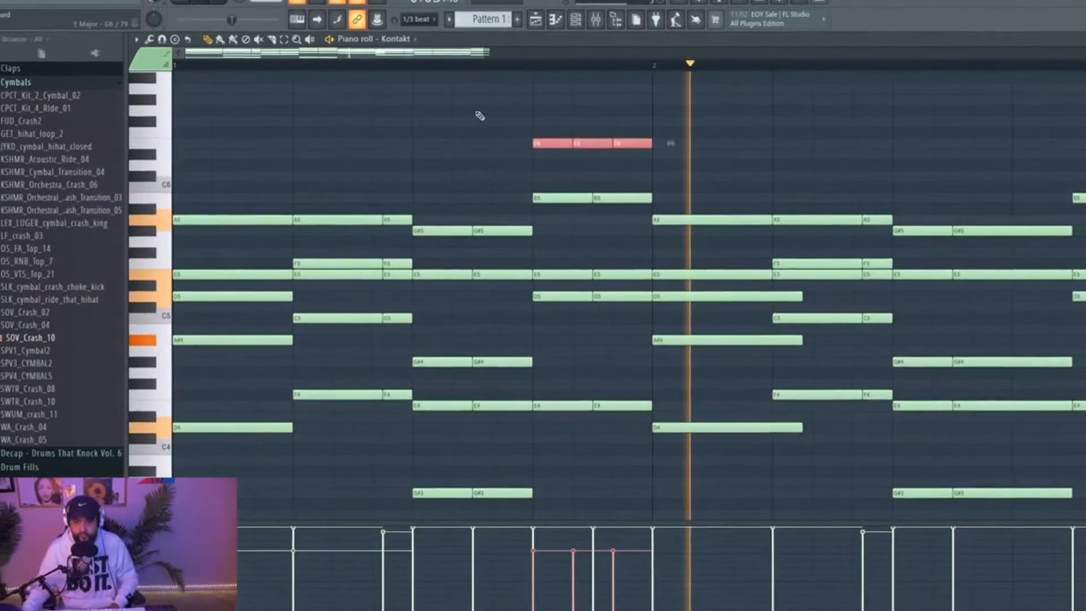
{"action": "key", "text": "space"}
{"action": "key", "text": "space"}
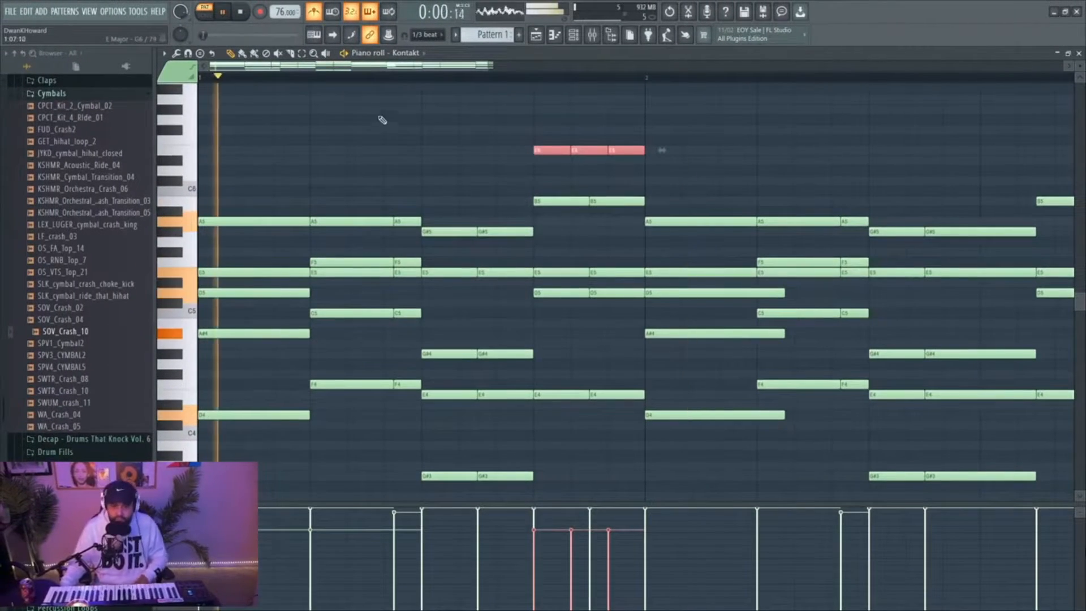
{"action": "key", "text": "ctrl+Up"}
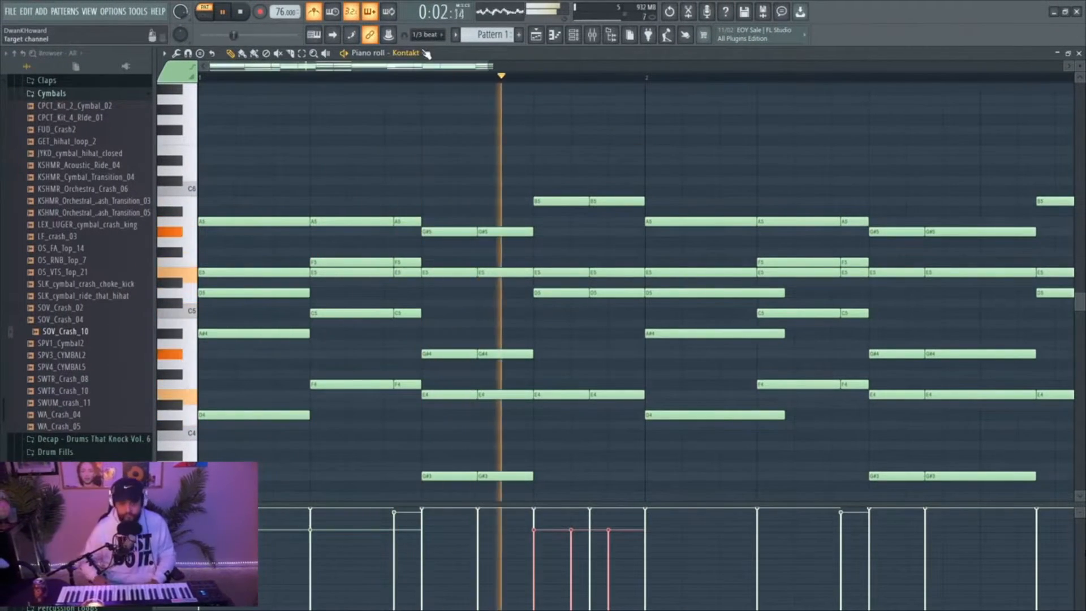
Copy the three E7 triplet notes to G#6 on the third beat of bar 2 and close the piano roll
{"action": "scroll", "coordinate": [469, 74], "scroll_direction": "up", "scroll_amount": 2}
{"action": "scroll", "coordinate": [469, 74], "scroll_direction": "down", "scroll_amount": 3}
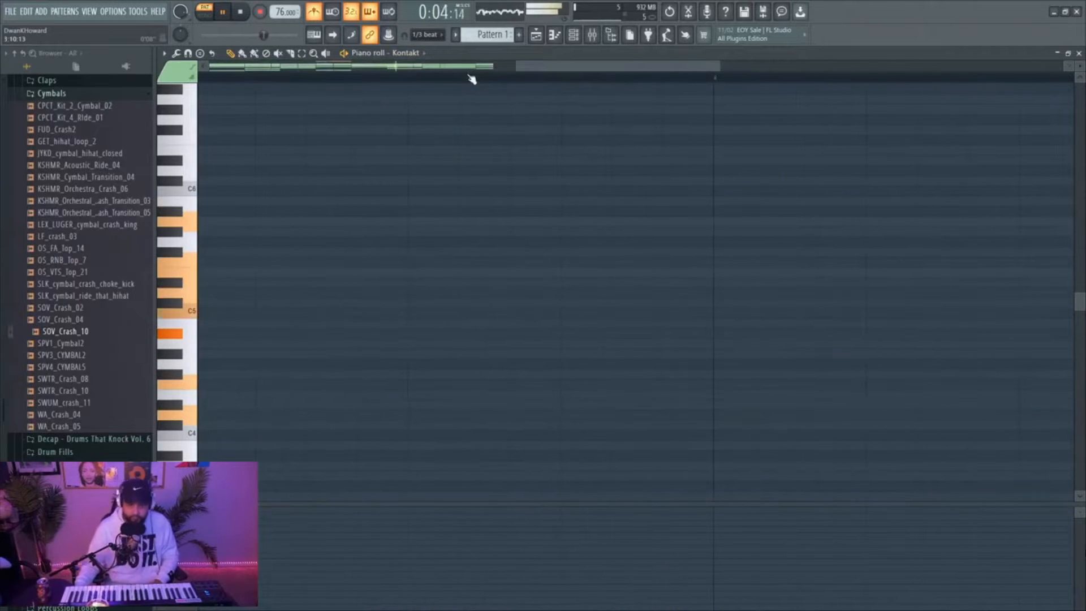
{"action": "scroll", "coordinate": [472, 75], "scroll_direction": "down", "scroll_amount": 2}
{"action": "left_click_drag", "start_coordinate": [478, 72], "coordinate": [311, 81]}
{"action": "scroll", "coordinate": [512, 132], "scroll_direction": "up", "scroll_amount": 3}
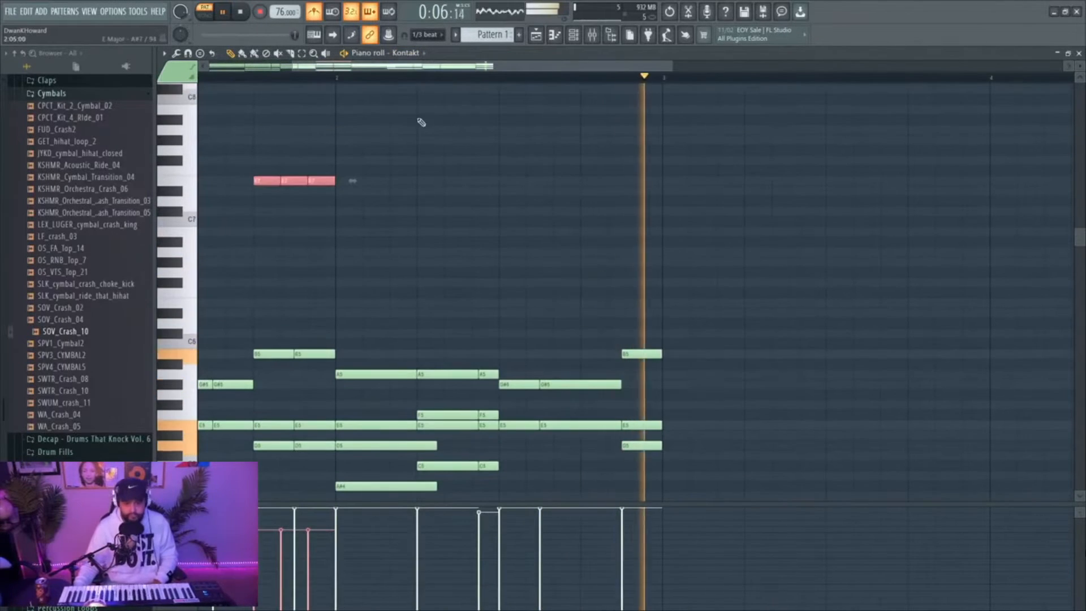
{"action": "left_click_drag", "start_coordinate": [264, 179], "coordinate": [514, 250]}
{"action": "left_click", "coordinate": [497, 78]}
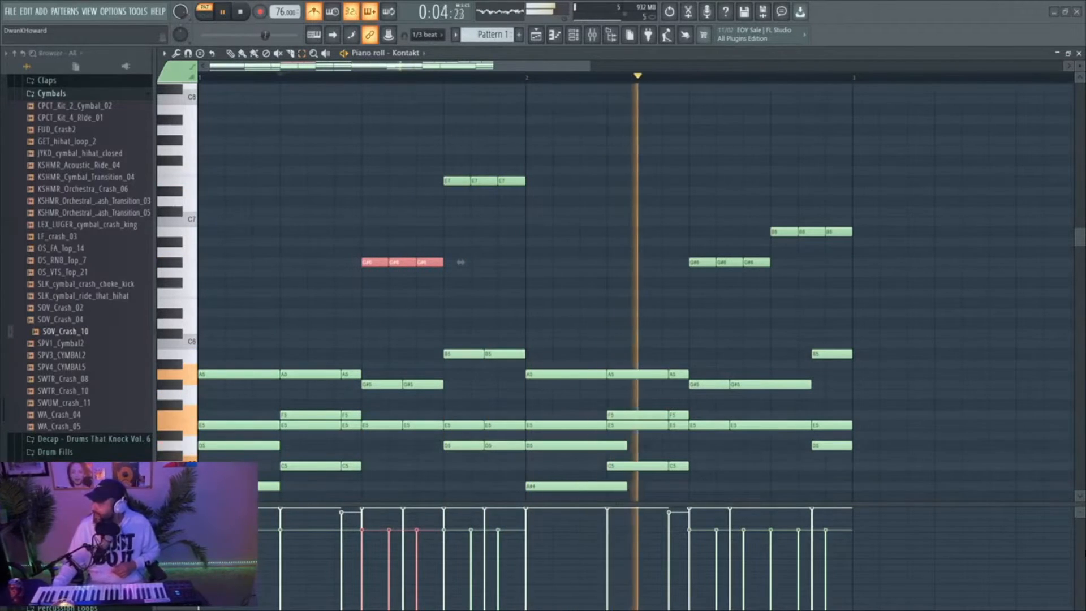
{"action": "left_click", "coordinate": [1078, 53]}
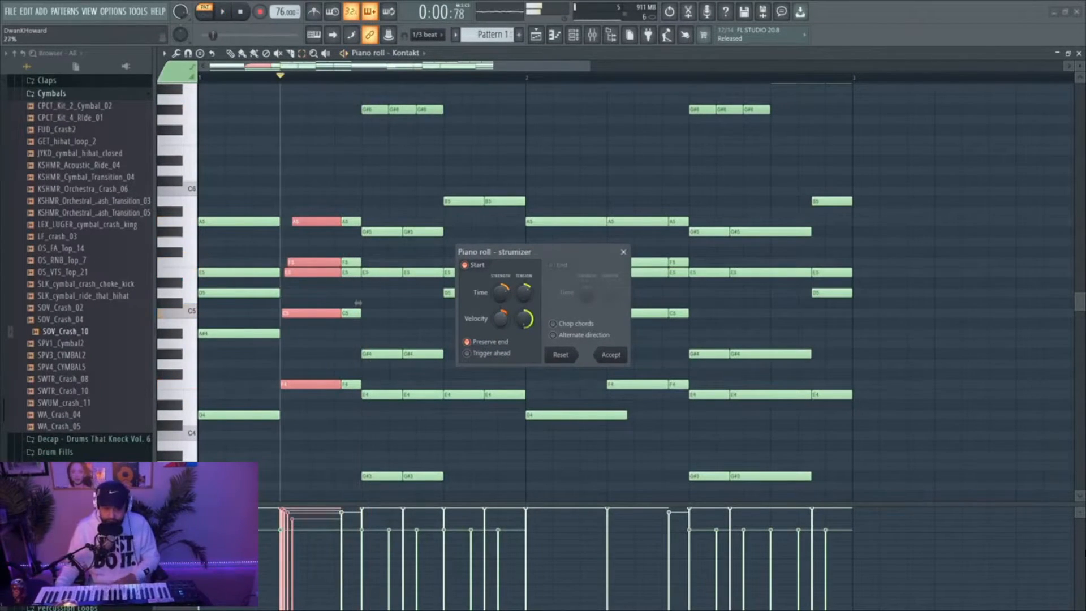
Lower the strumizer's velocity strength, adjust its start time tension by ear, and apply the strum to the second chord of bar 1
{"action": "key", "text": "space"}
{"action": "key", "text": "space"}
{"action": "left_click_drag", "start_coordinate": [500, 318], "coordinate": [501, 328]}
{"action": "key", "text": "space"}
{"action": "key", "text": "space"}
{"action": "mouse_move", "coordinate": [523, 292]}
{"action": "left_mouse_down"}
{"action": "mouse_move", "coordinate": [523, 269]}
{"action": "mouse_move", "coordinate": [523, 289]}
{"action": "left_mouse_up"}
{"action": "key", "text": "space"}
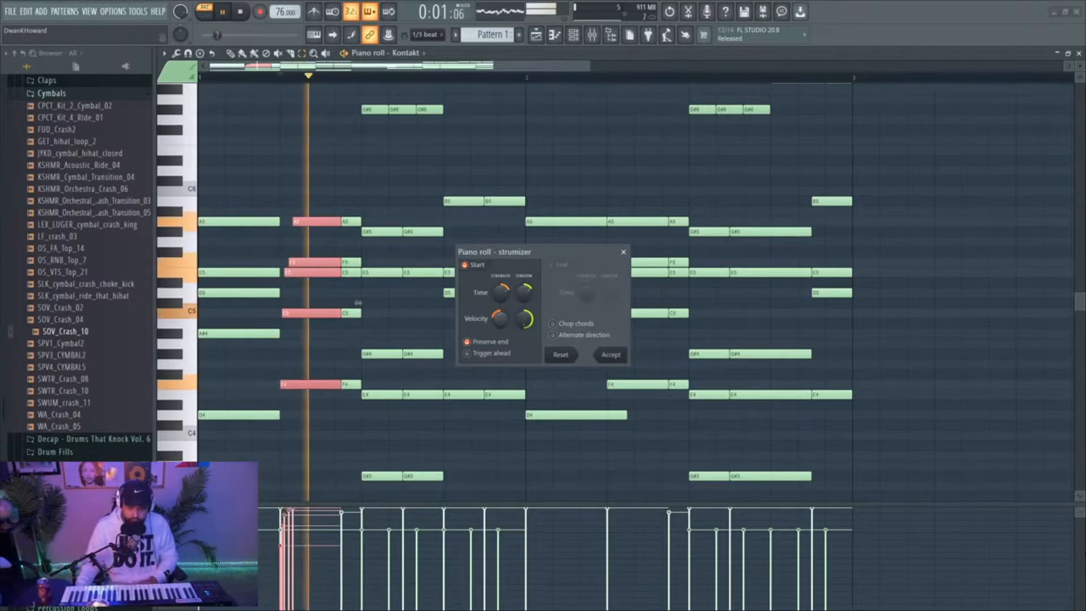
{"action": "left_click", "coordinate": [611, 354]}
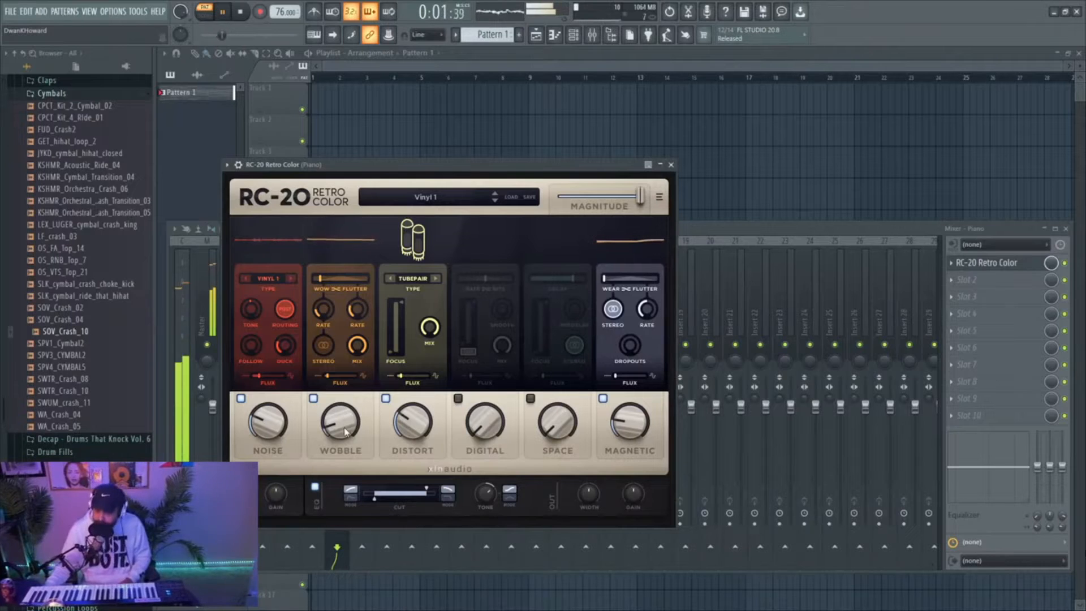
Raise RC-20 Retro Color's Wobble amount to 22% and reduce the output width on the Piano track
{"action": "left_click_drag", "start_coordinate": [342, 430], "coordinate": [342, 417]}
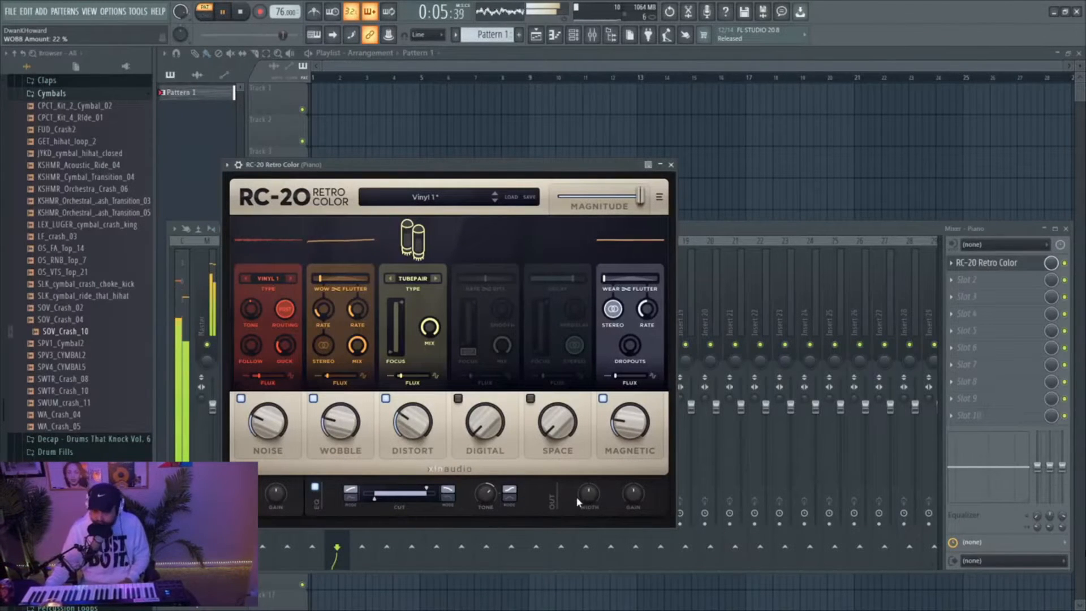
{"action": "left_click_drag", "start_coordinate": [587, 495], "coordinate": [584, 562]}
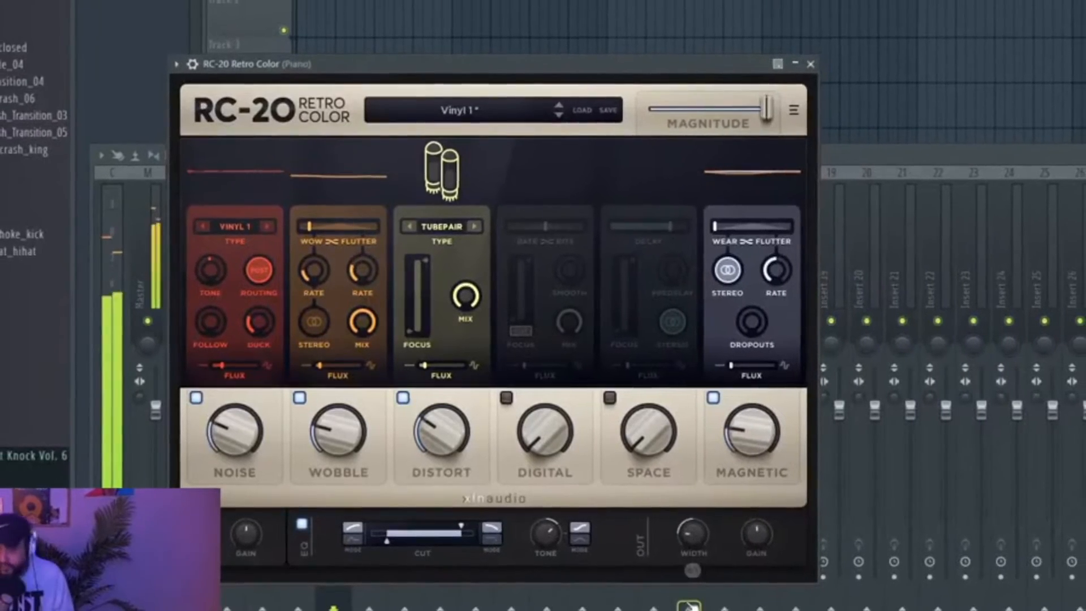
{"action": "mouse_move", "coordinate": [685, 530]}
{"action": "left_mouse_down"}
{"action": "mouse_move", "coordinate": [683, 502]}
{"action": "mouse_move", "coordinate": [680, 522]}
{"action": "left_mouse_up"}
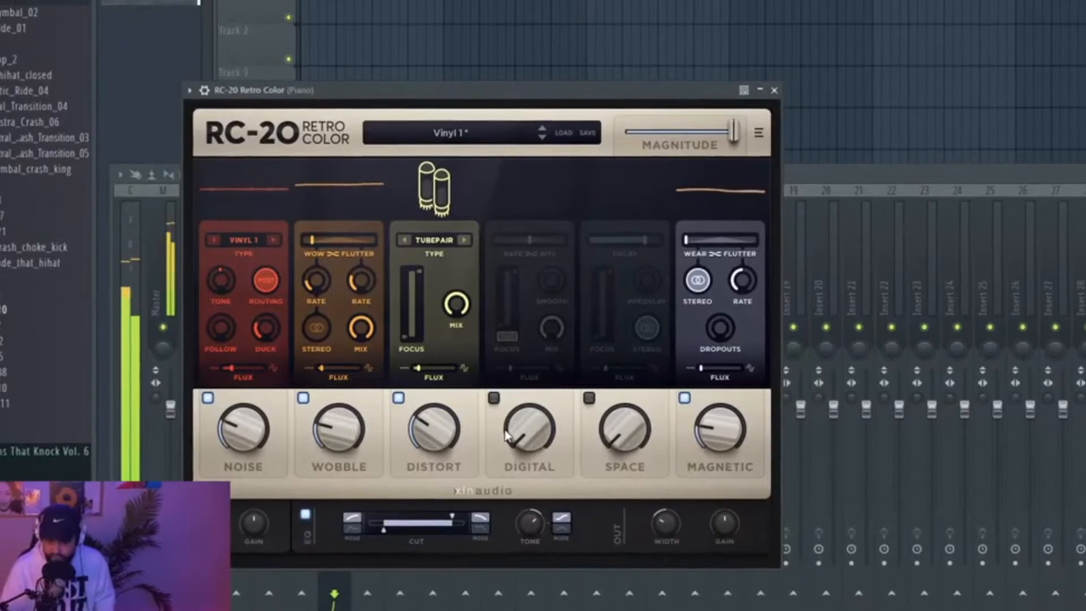
Enable the Digital module in RC-20 Retro Color and lower its amount slightly
{"action": "left_click", "coordinate": [497, 398]}
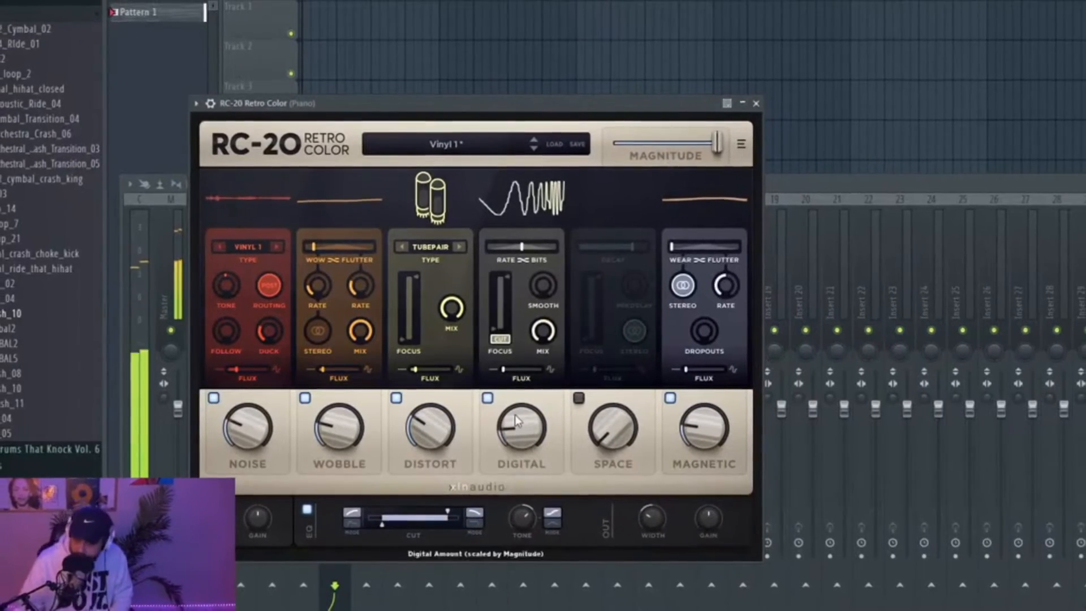
{"action": "left_click_drag", "start_coordinate": [505, 438], "coordinate": [503, 444]}
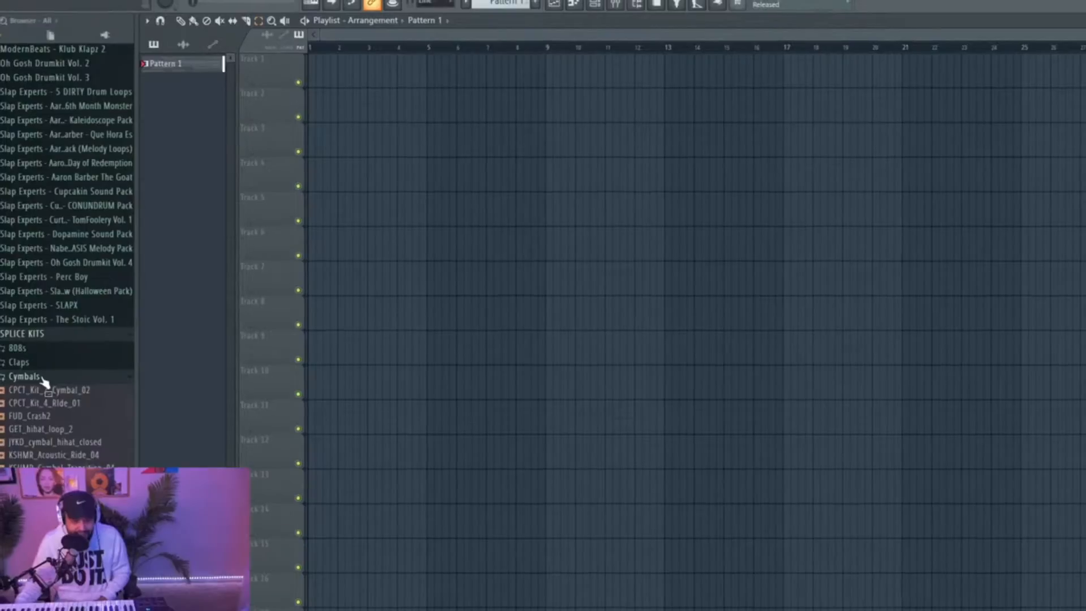
Collapse the Cymbals folder and audition kick samples such as DECAP_kick_sound_cloud and Decap_Round_Basic_Kick in the Splice Kicks folder
{"action": "left_click", "coordinate": [43, 383]}
{"action": "scroll", "coordinate": [51, 385], "scroll_direction": "down", "scroll_amount": 5}
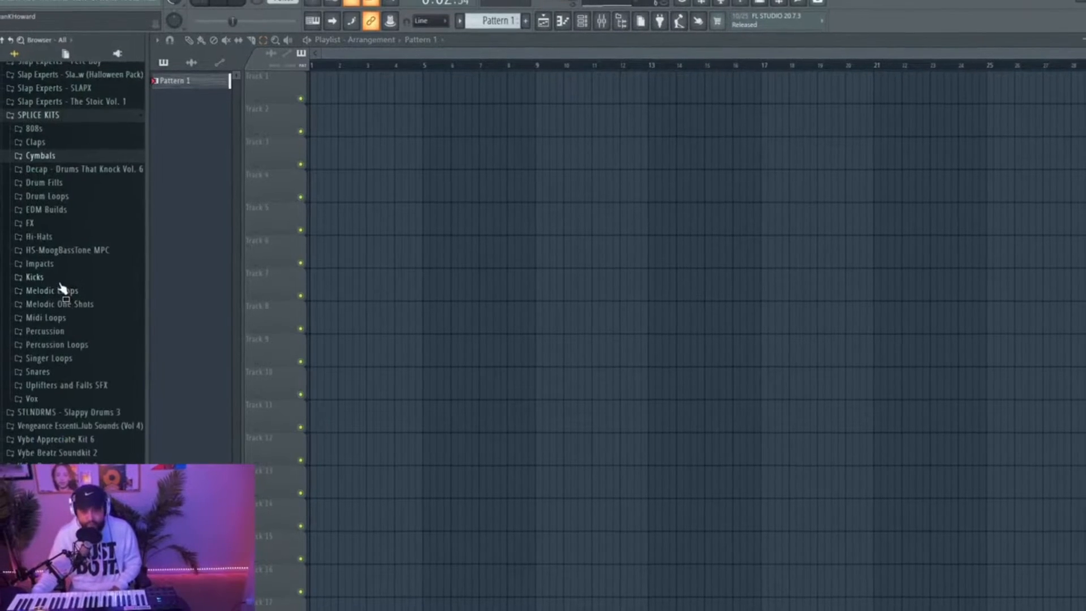
{"action": "left_click", "coordinate": [51, 274]}
{"action": "left_click_drag", "start_coordinate": [82, 381], "coordinate": [89, 419]}
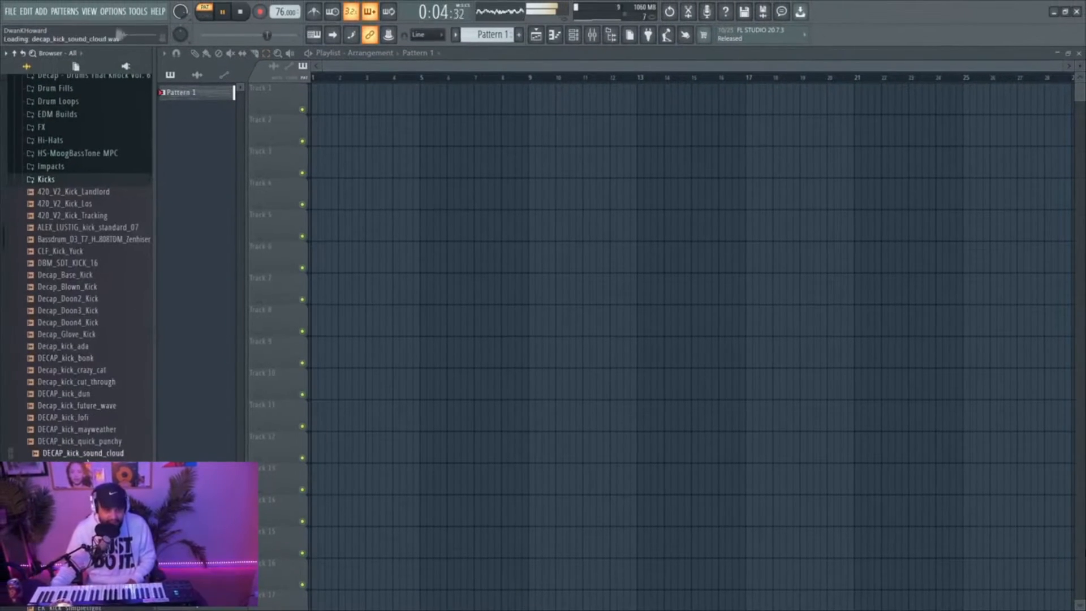
{"action": "scroll", "coordinate": [90, 322], "scroll_direction": "down", "scroll_amount": 6}
{"action": "left_click", "coordinate": [90, 322]}
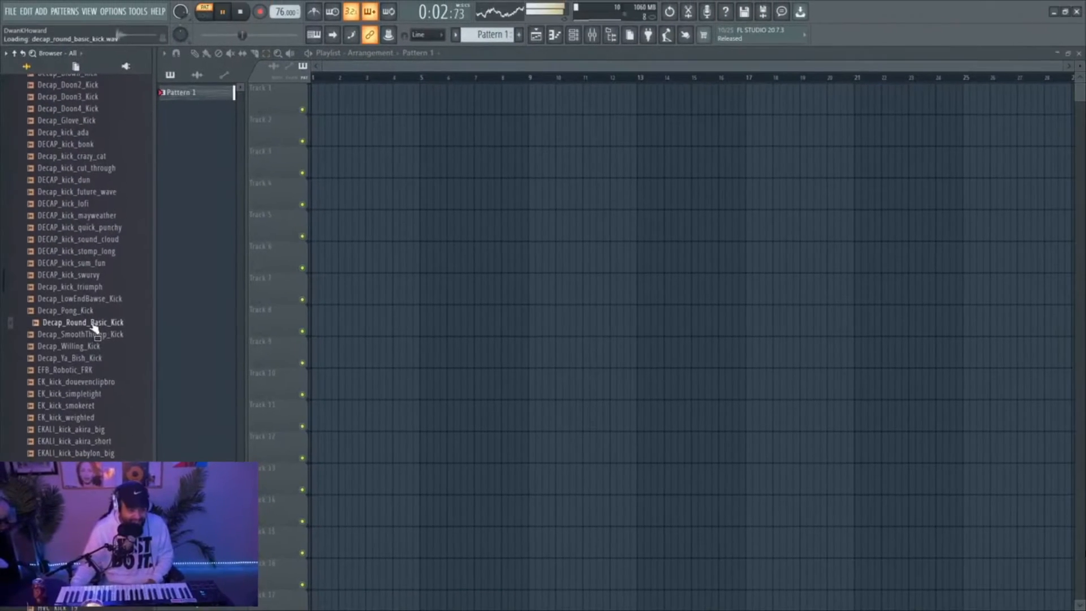
Open the Kick folder of Vybe Beatz Soundkit 3 in the sample browser
{"action": "scroll", "coordinate": [83, 395], "scroll_direction": "down", "scroll_amount": 15}
{"action": "scroll", "coordinate": [83, 394], "scroll_direction": "down", "scroll_amount": 8}
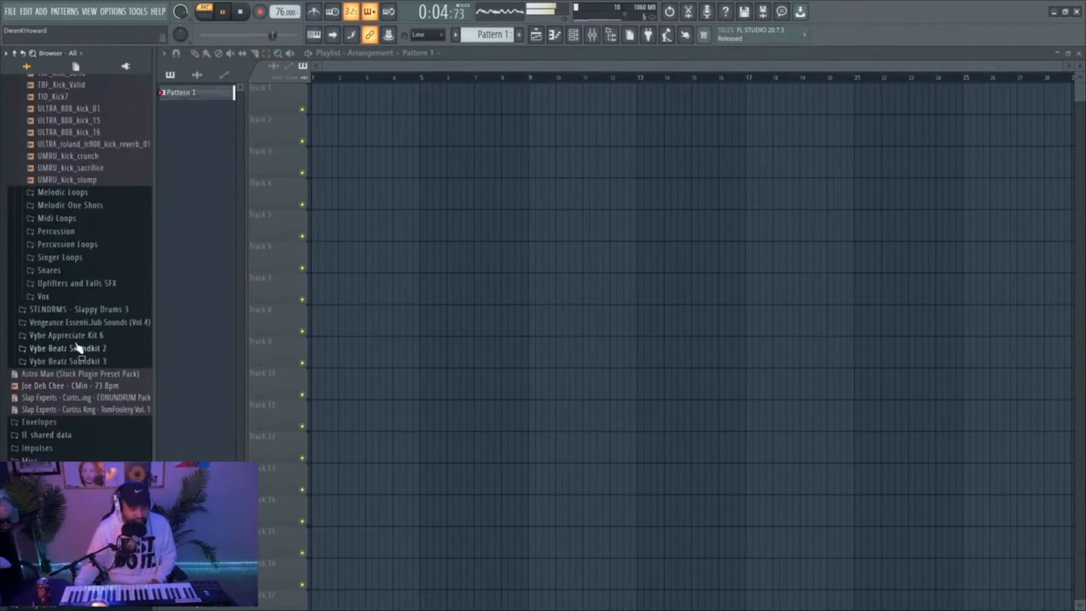
{"action": "left_click", "coordinate": [88, 363]}
{"action": "left_click", "coordinate": [72, 426]}
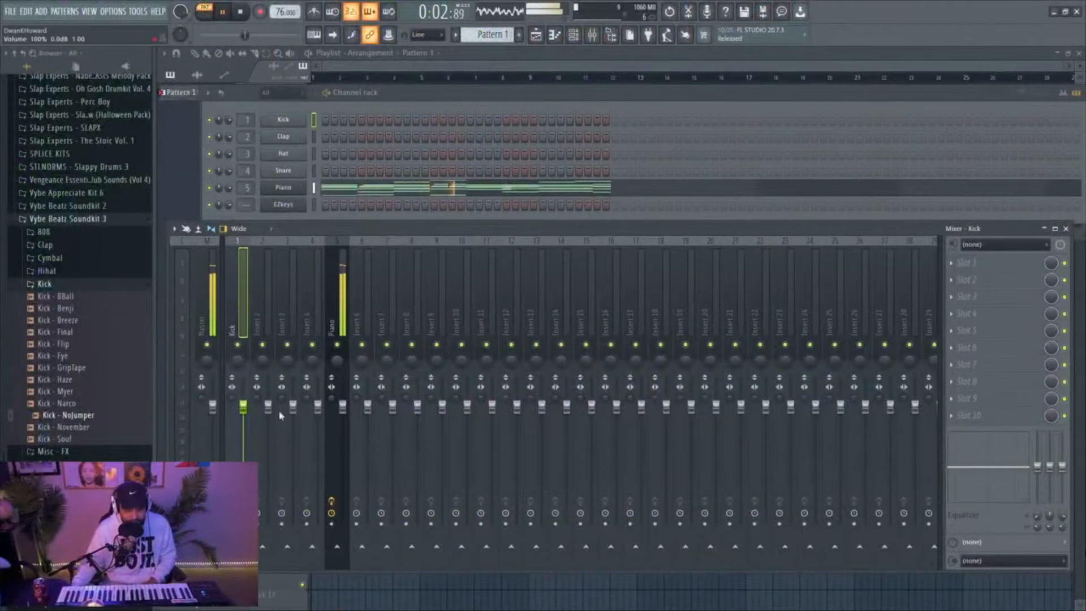
Route the Kick mixer track to the Piano track and load the Sidechain preset in the Piano's Fruity Limiter
{"action": "right_click", "coordinate": [338, 546]}
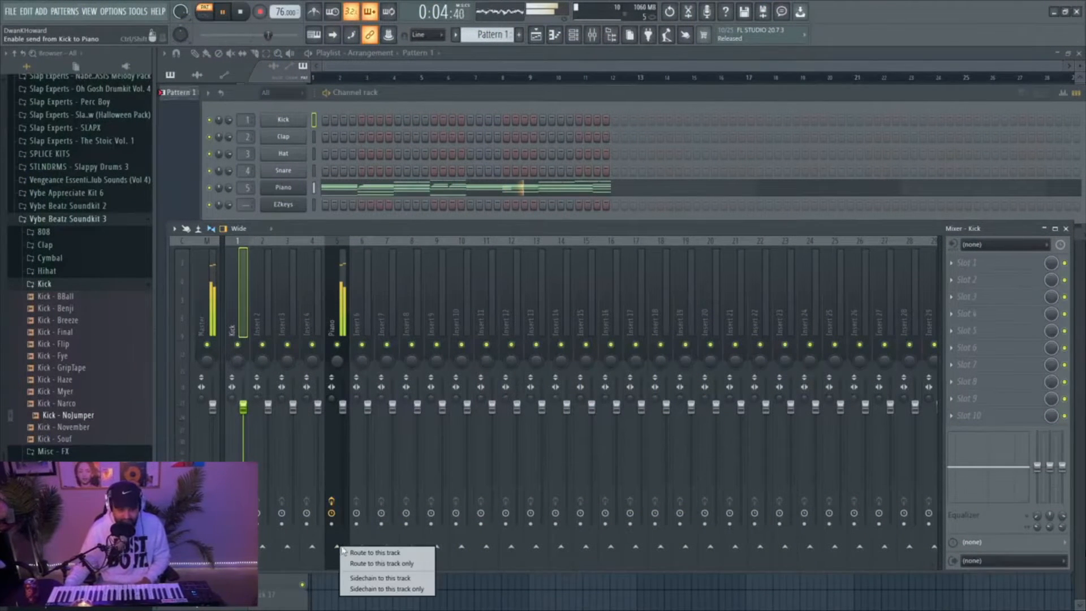
{"action": "left_click", "coordinate": [373, 563]}
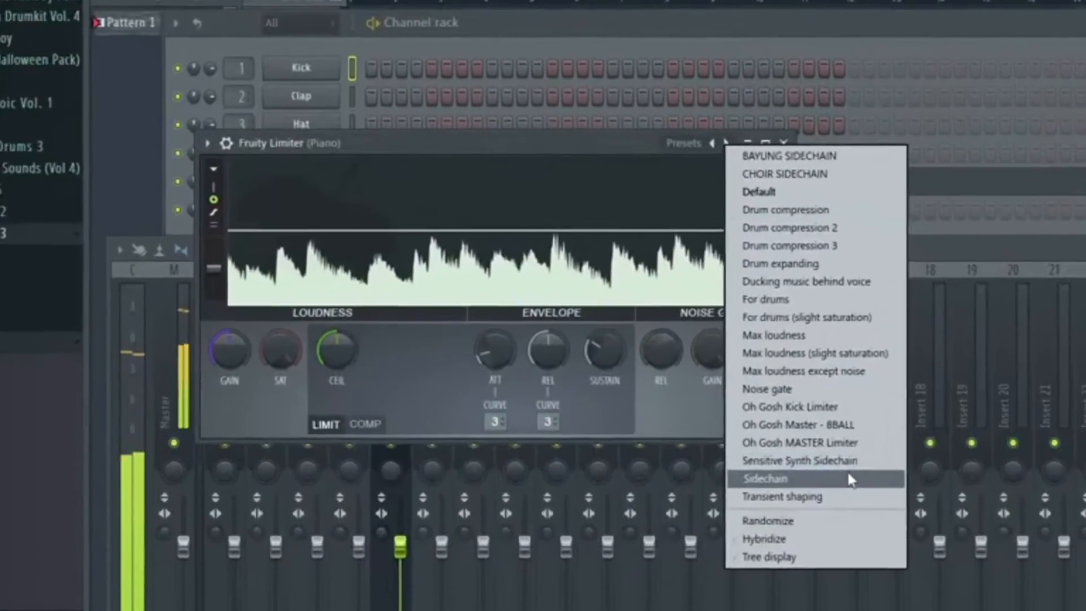
{"action": "left_click", "coordinate": [847, 479]}
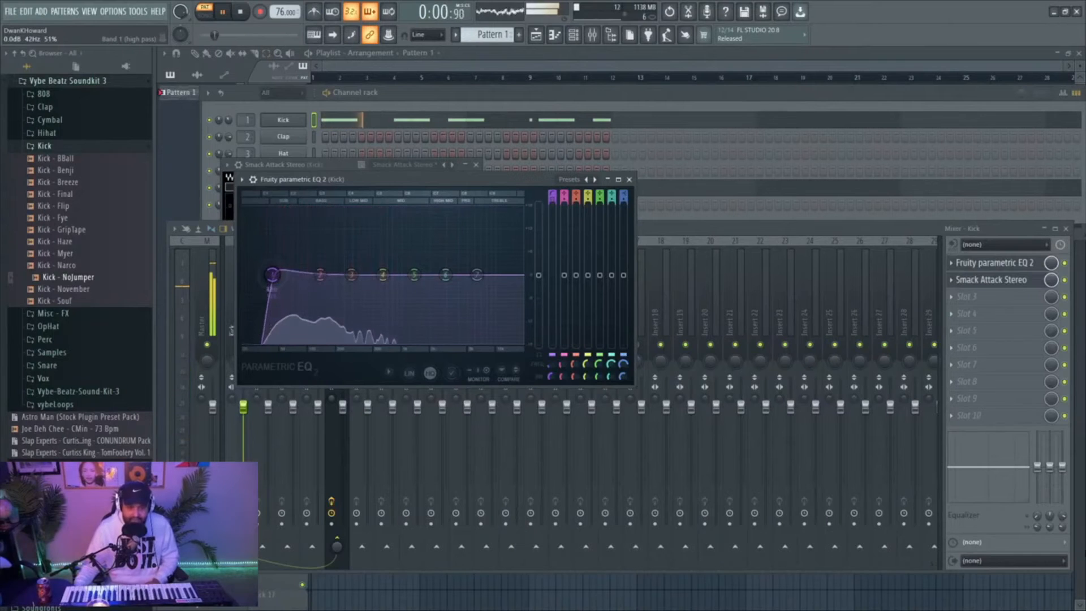
In the Kick's Fruity parametric EQ 2, lower the band 1 cutoff frequency and boost band 3 about 4 dB just above 200 Hz
{"action": "left_click_drag", "start_coordinate": [272, 274], "coordinate": [245, 275]}
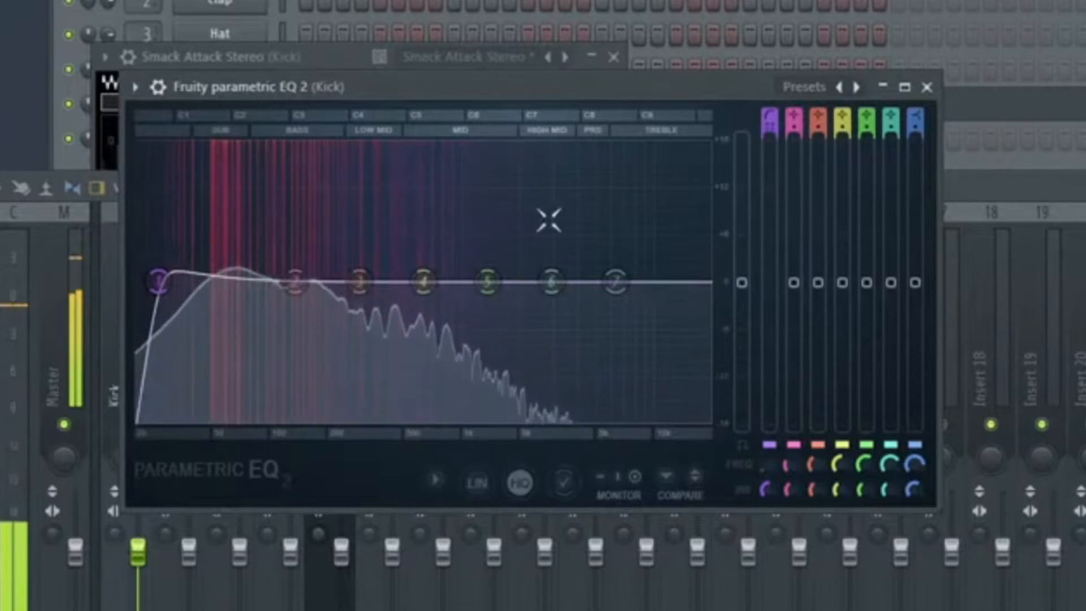
{"action": "left_click_drag", "start_coordinate": [370, 293], "coordinate": [344, 229]}
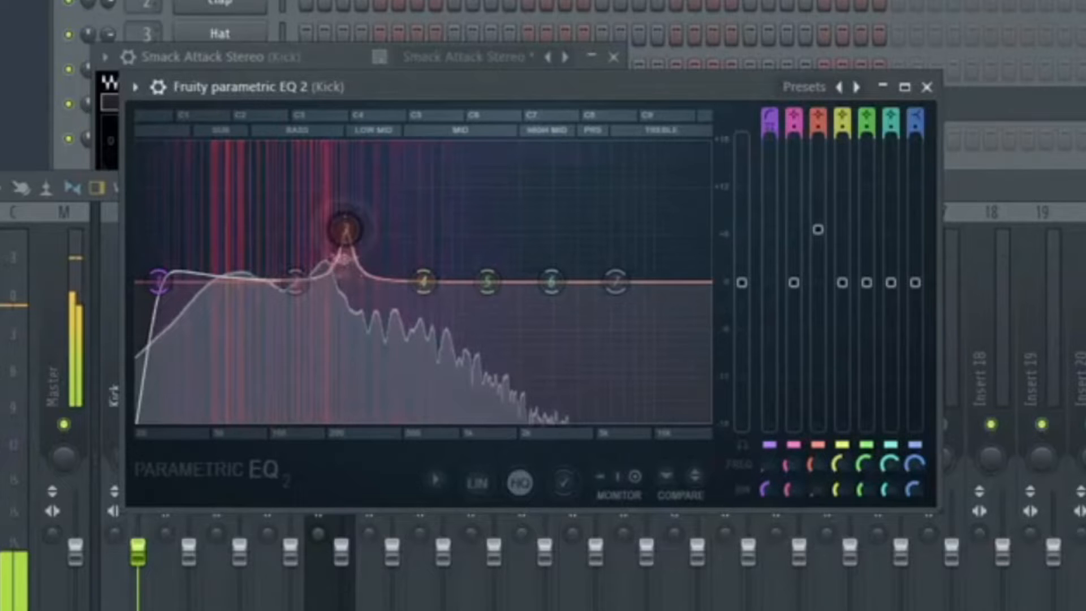
{"action": "left_click_drag", "start_coordinate": [345, 229], "coordinate": [342, 248]}
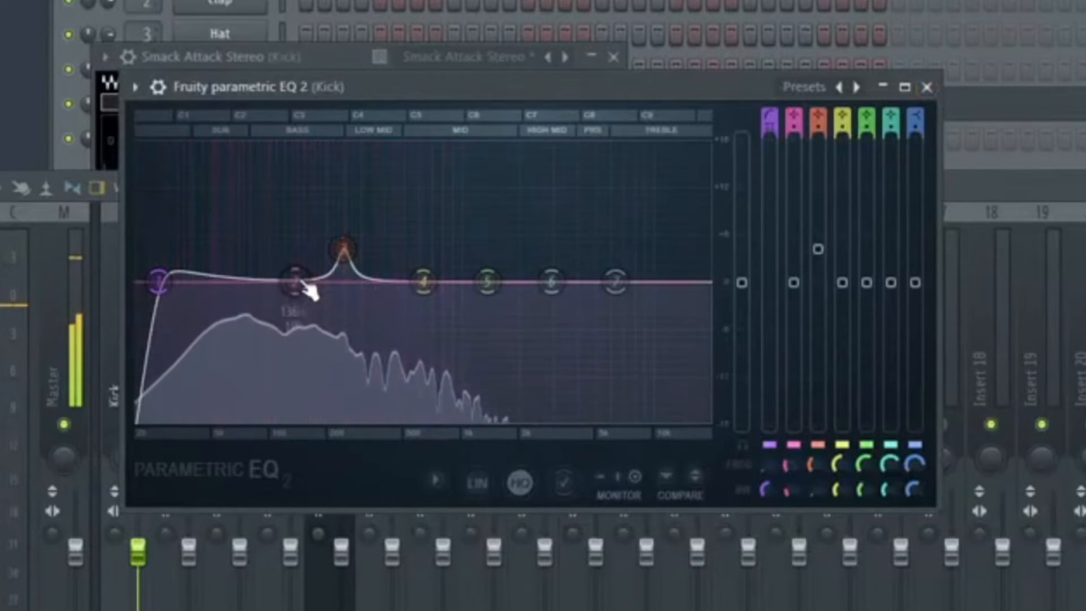
In the Kick's Fruity parametric EQ 2, boost band 2 in the bass range and adjust its bandwidth
{"action": "left_click_drag", "start_coordinate": [297, 283], "coordinate": [260, 190]}
{"action": "scroll", "coordinate": [274, 258], "scroll_direction": "down", "scroll_amount": 5}
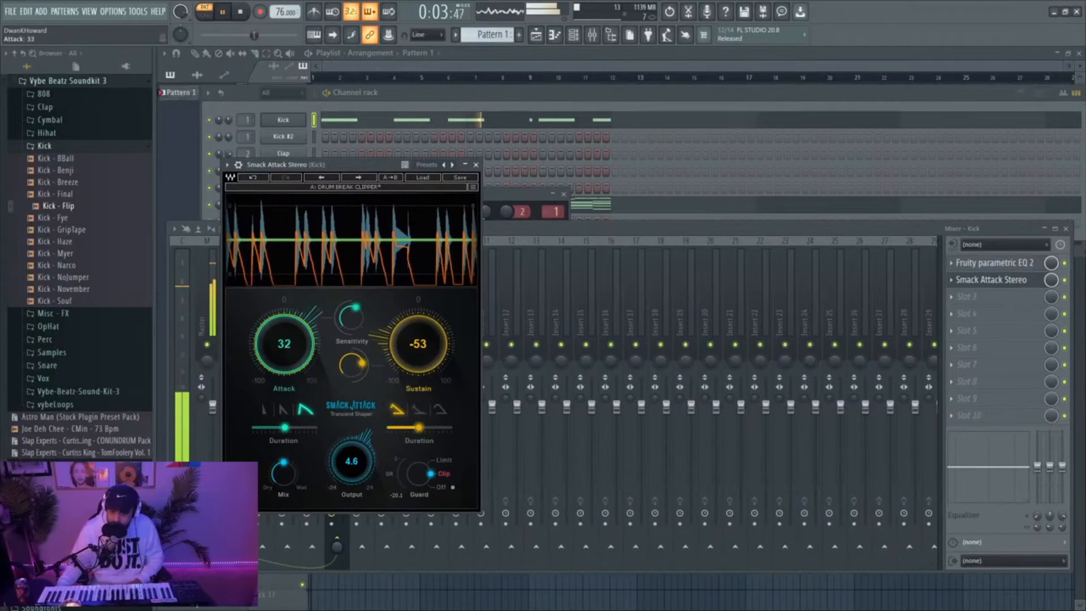
In the Kick's Smack Attack Stereo, set the attack to 43 and the output to 5.2 dB, and close the plugin
{"action": "left_click_drag", "start_coordinate": [305, 390], "coordinate": [305, 377]}
{"action": "left_click_drag", "start_coordinate": [381, 363], "coordinate": [382, 359]}
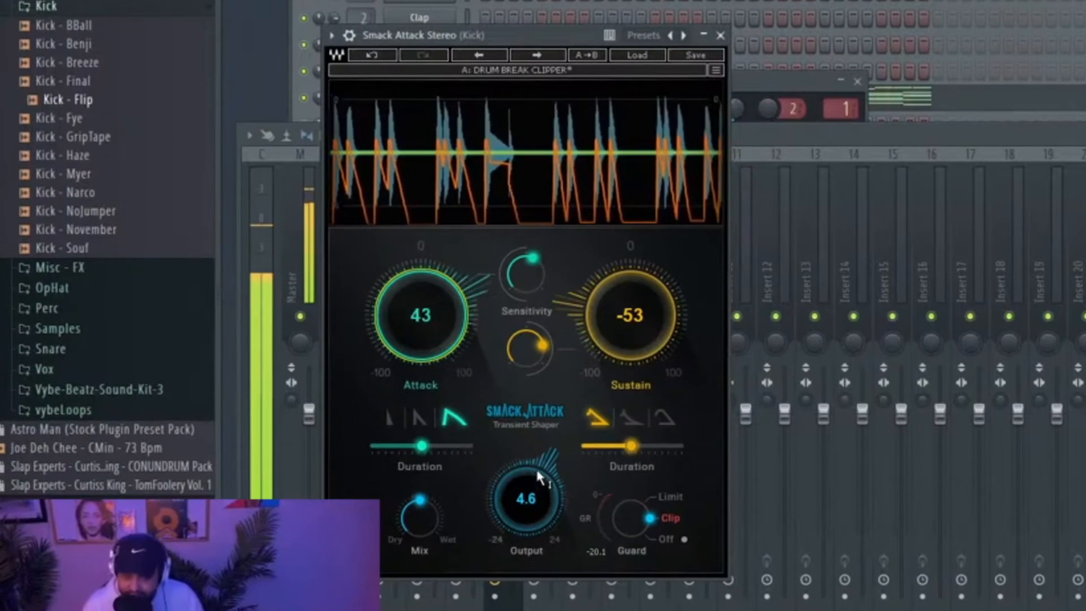
{"action": "left_click_drag", "start_coordinate": [453, 456], "coordinate": [453, 451]}
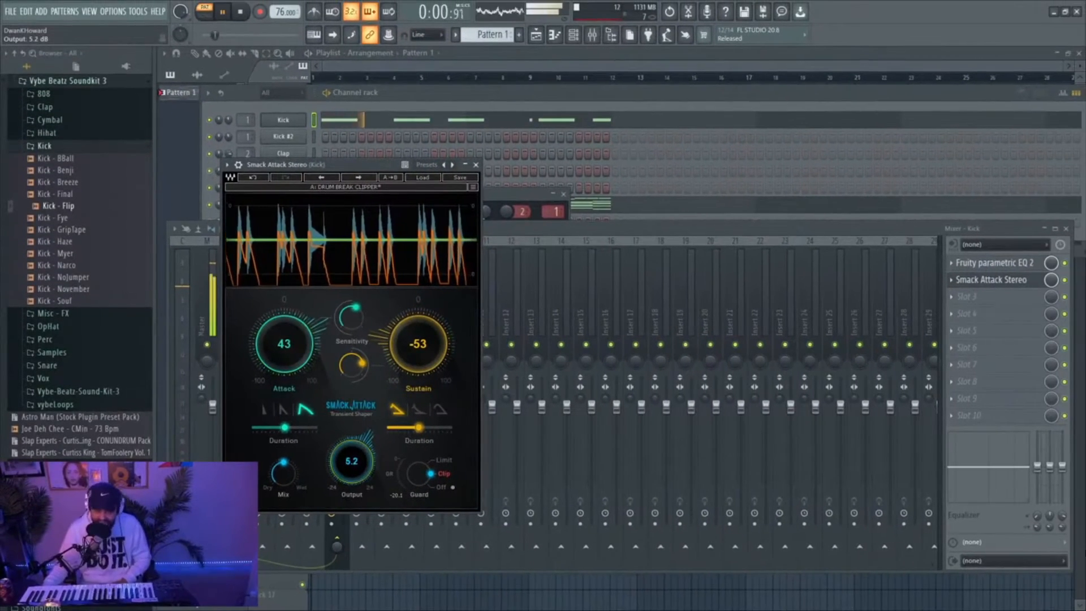
{"action": "left_click", "coordinate": [476, 164]}
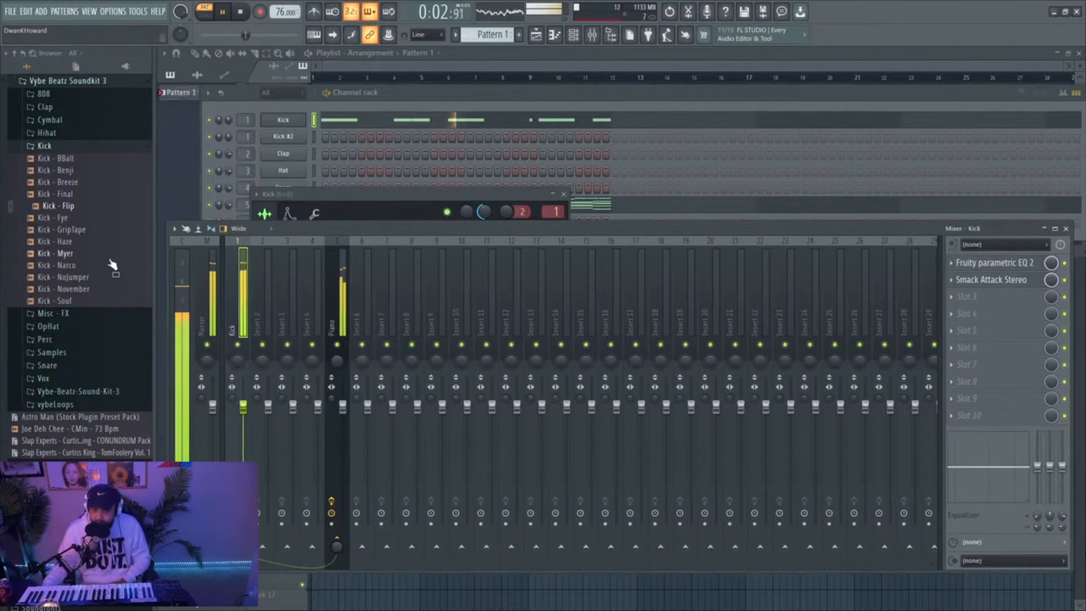
Browse the Hihat and Cymbal folders of Vybe Beatz Soundkit 3 and audition cymbals such as Cym - Trace, Cym - Artic and Cym - Aqua
{"action": "left_click", "coordinate": [45, 134]}
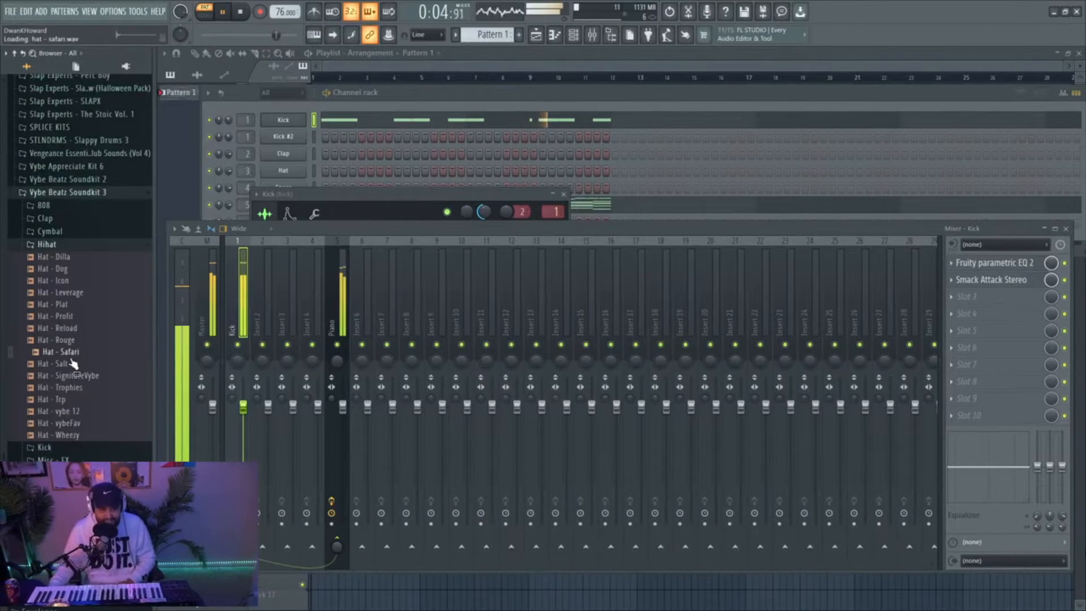
{"action": "left_click", "coordinate": [87, 231]}
{"action": "left_click", "coordinate": [80, 316]}
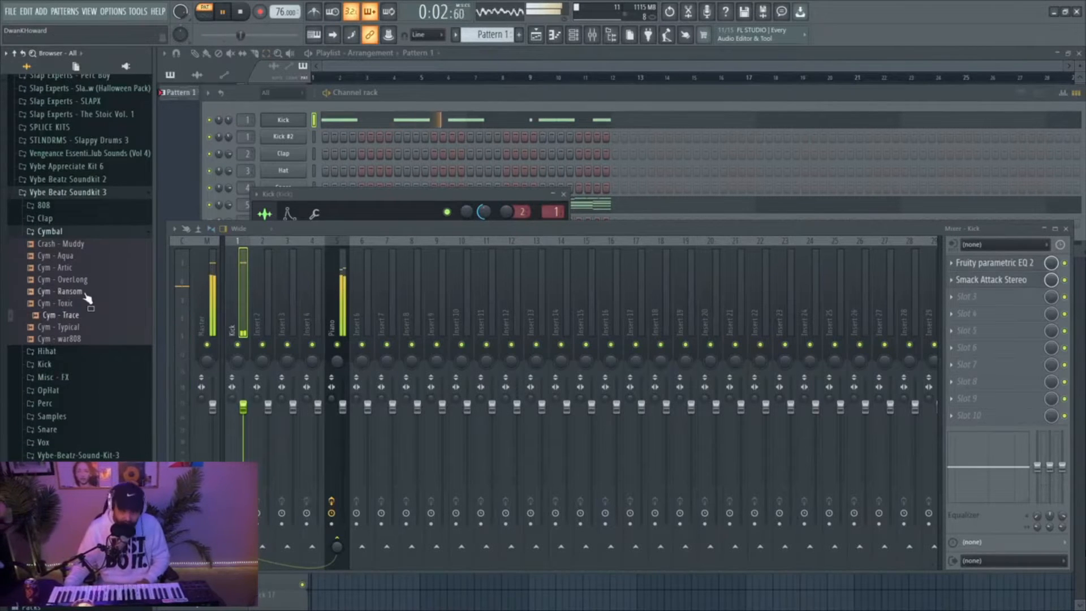
{"action": "left_click", "coordinate": [86, 292]}
{"action": "left_click", "coordinate": [90, 270]}
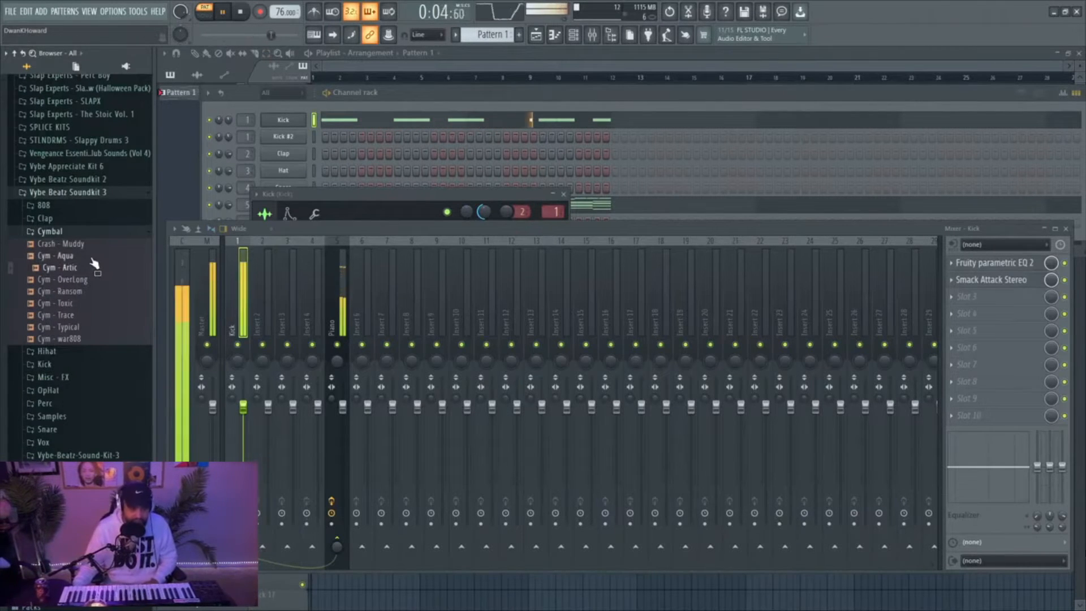
{"action": "left_click", "coordinate": [91, 259]}
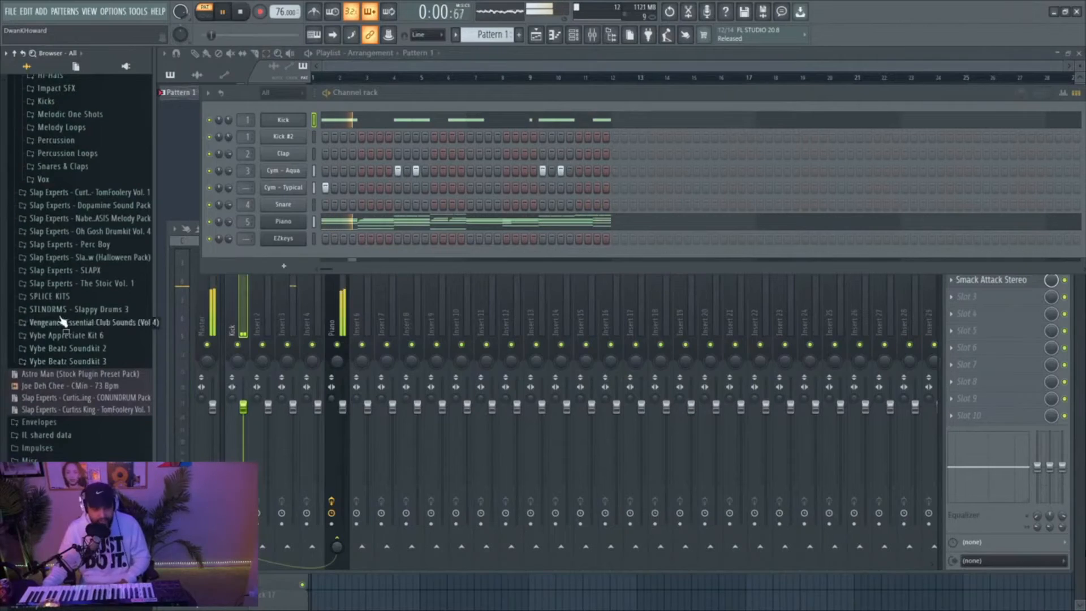
Audition snares in the Splice Kits Snares folder and replace the Clap channel's sample with IQ_813_HCB_Snare_05
{"action": "left_click", "coordinate": [45, 296]}
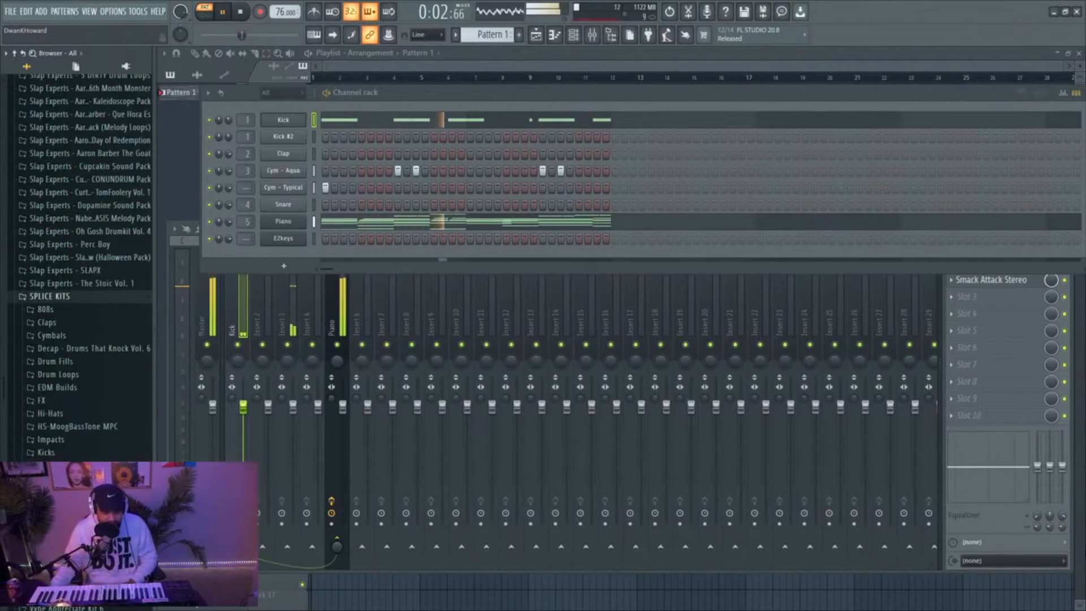
{"action": "left_click", "coordinate": [51, 518]}
{"action": "left_click", "coordinate": [79, 456]}
{"action": "scroll", "coordinate": [79, 456], "scroll_direction": "down", "scroll_amount": 10}
{"action": "left_click", "coordinate": [73, 521]}
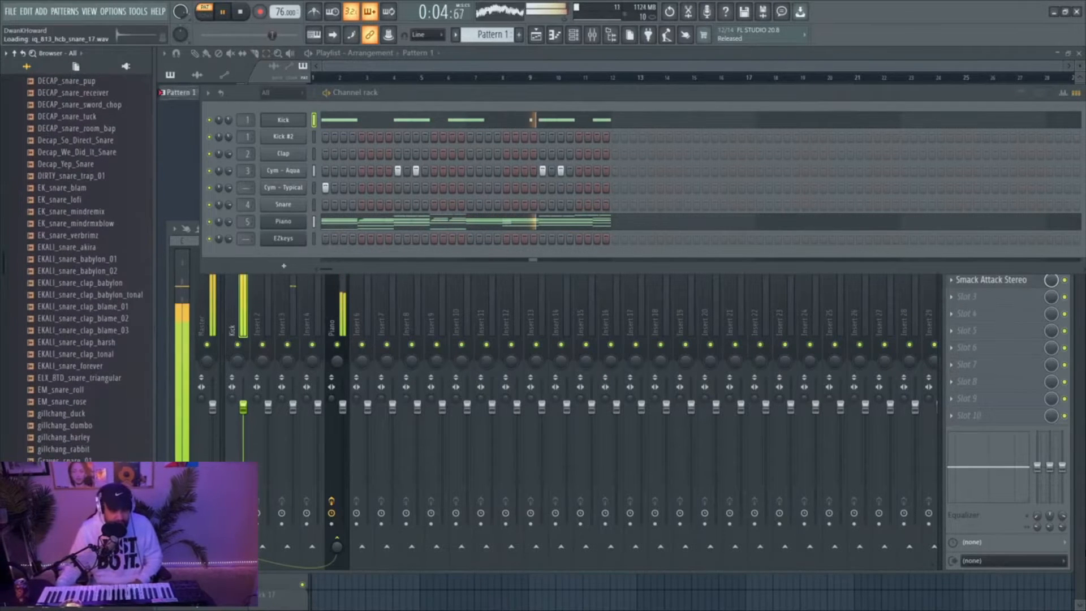
{"action": "scroll", "coordinate": [96, 237], "scroll_direction": "down", "scroll_amount": 8}
{"action": "left_click", "coordinate": [99, 224]}
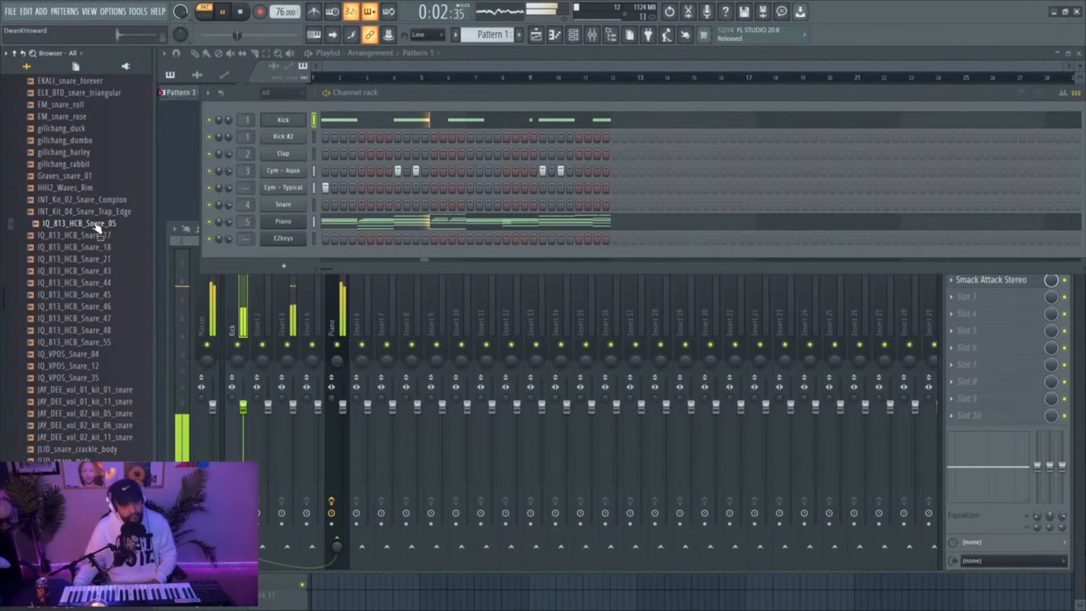
{"action": "left_click_drag", "start_coordinate": [97, 226], "coordinate": [281, 158]}
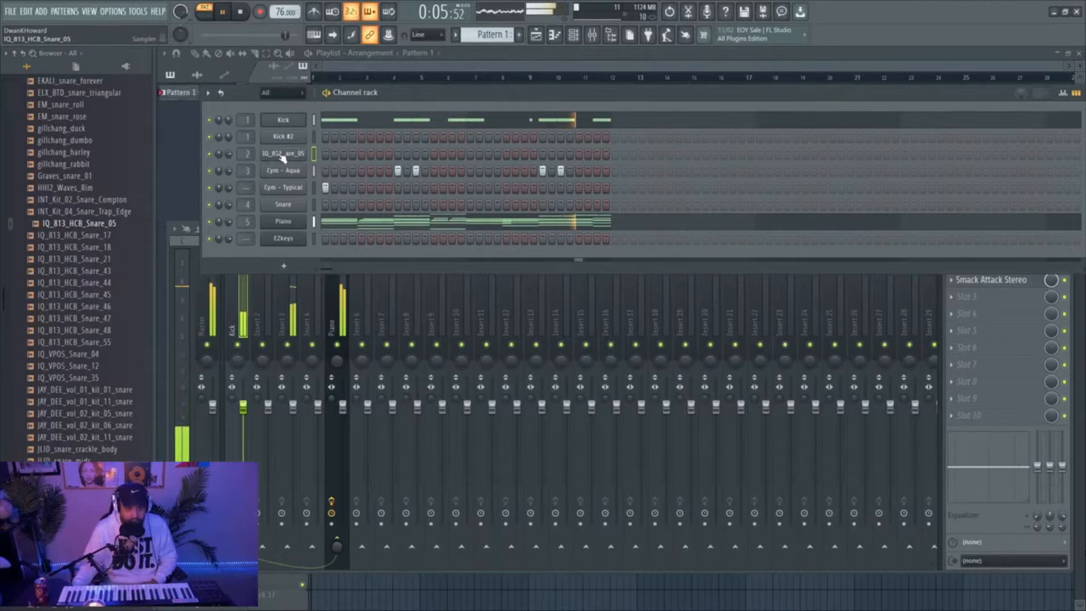
Rename the IQ_813_HCB_Snare_05 channel as Snare
{"action": "right_click", "coordinate": [282, 159]}
{"action": "left_click", "coordinate": [337, 177]}
{"action": "type", "text": "Snare"}
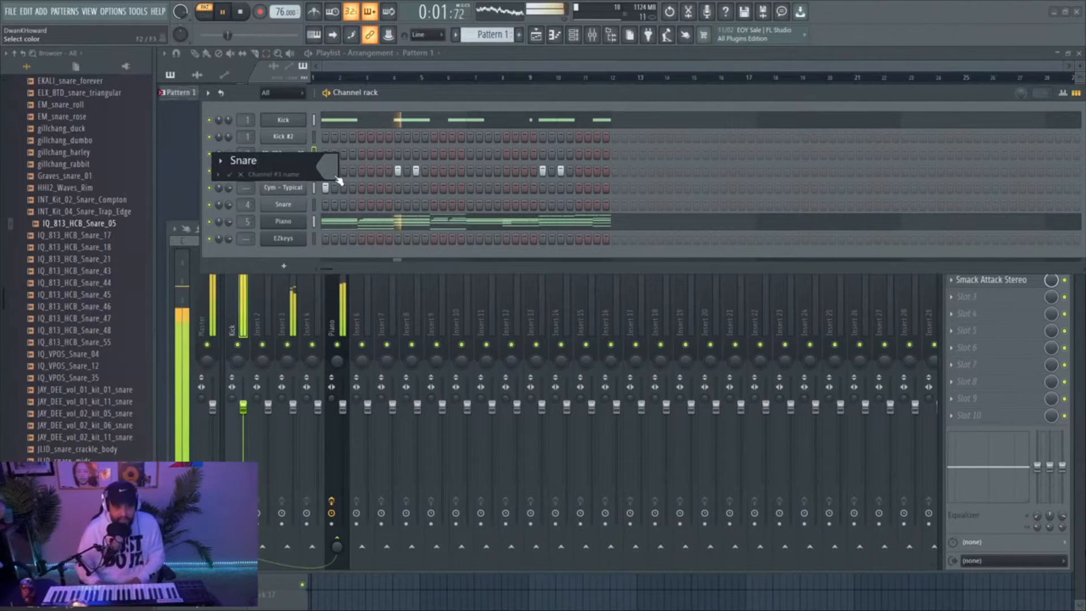
{"action": "key", "text": "Return"}
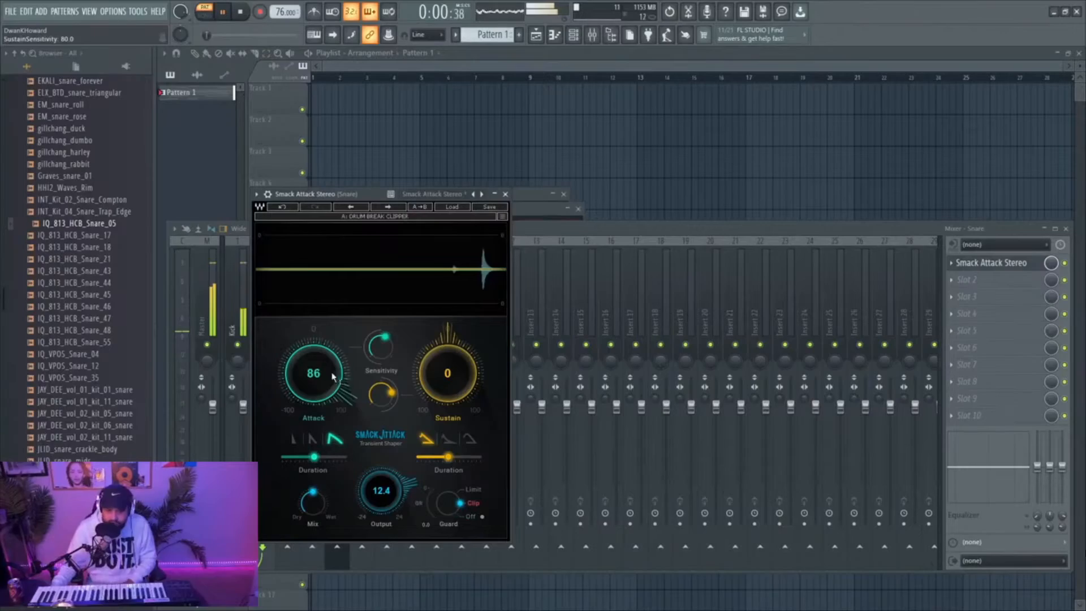
In the Snare's Smack Attack Stereo, set attack to 38, output to 7.6 dB and sustain to -54, and close the plugin
{"action": "left_click_drag", "start_coordinate": [332, 377], "coordinate": [334, 407]}
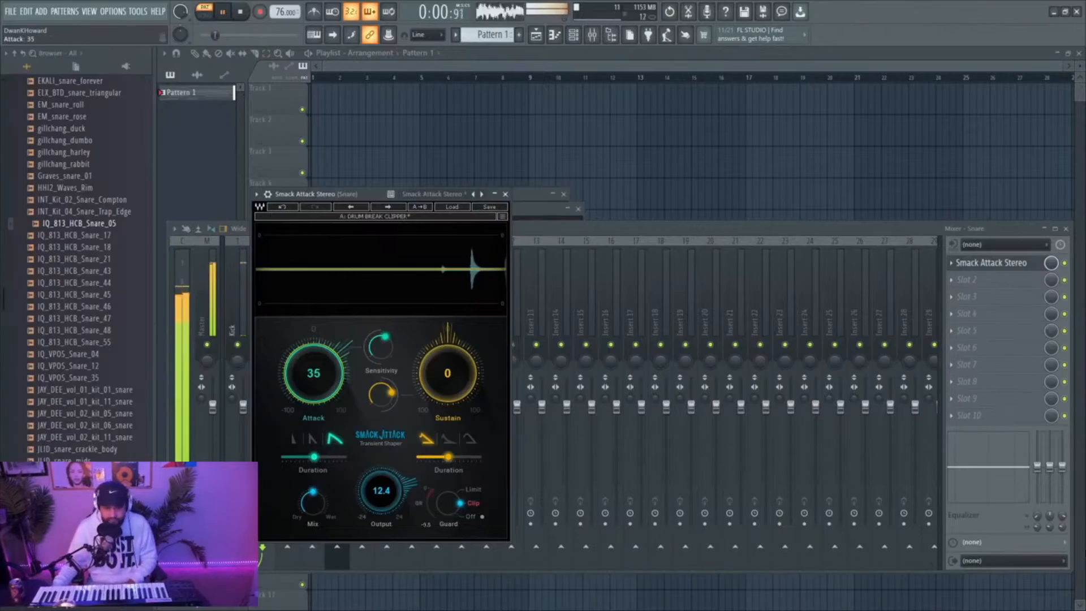
{"action": "left_click_drag", "start_coordinate": [393, 472], "coordinate": [395, 488]}
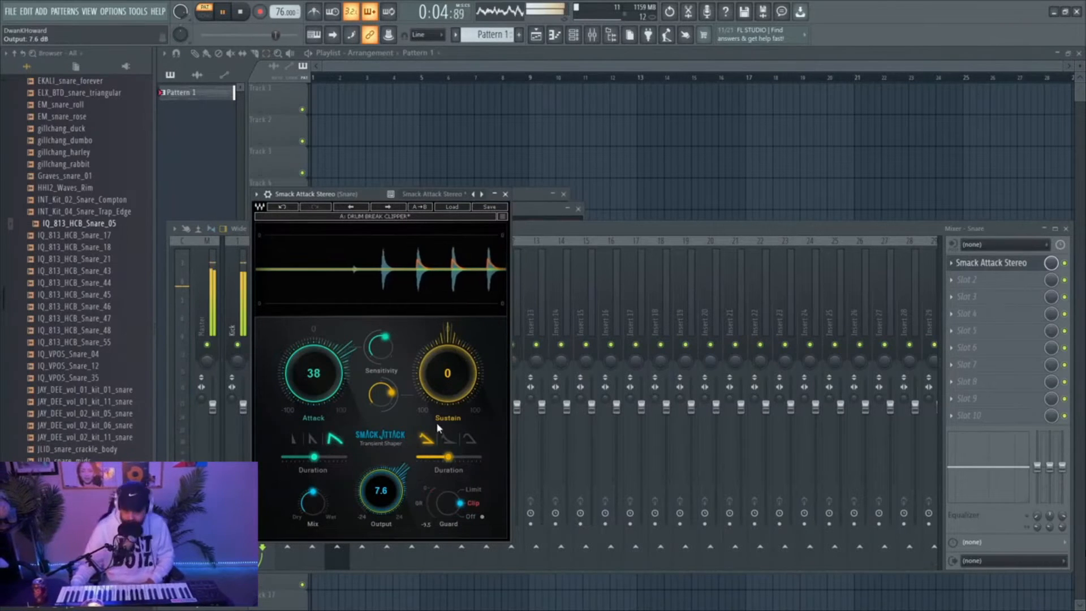
{"action": "left_click_drag", "start_coordinate": [447, 373], "coordinate": [448, 418]}
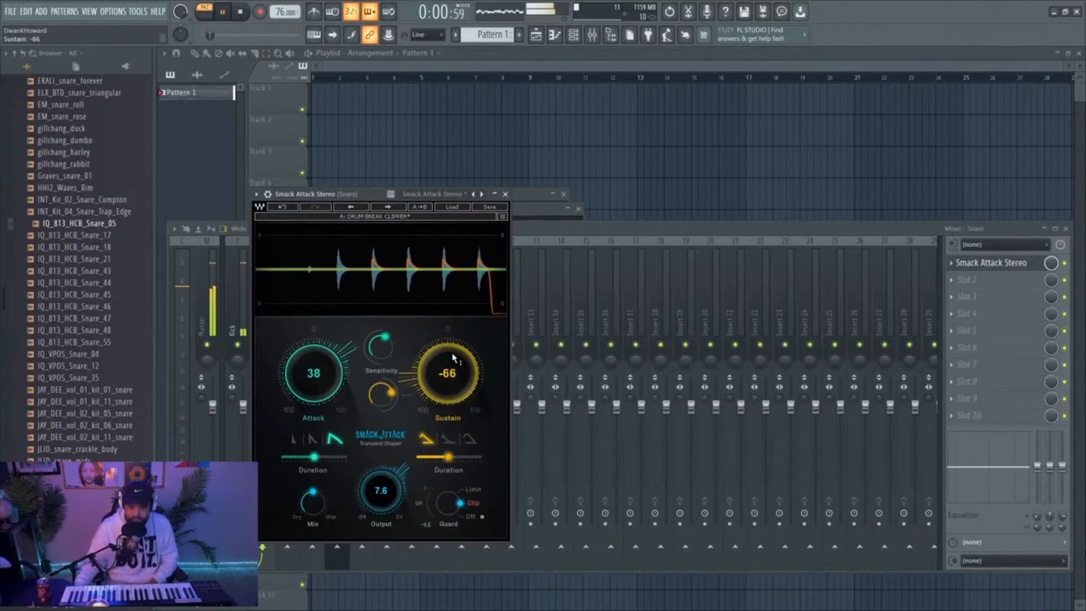
{"action": "left_click_drag", "start_coordinate": [447, 373], "coordinate": [449, 353]}
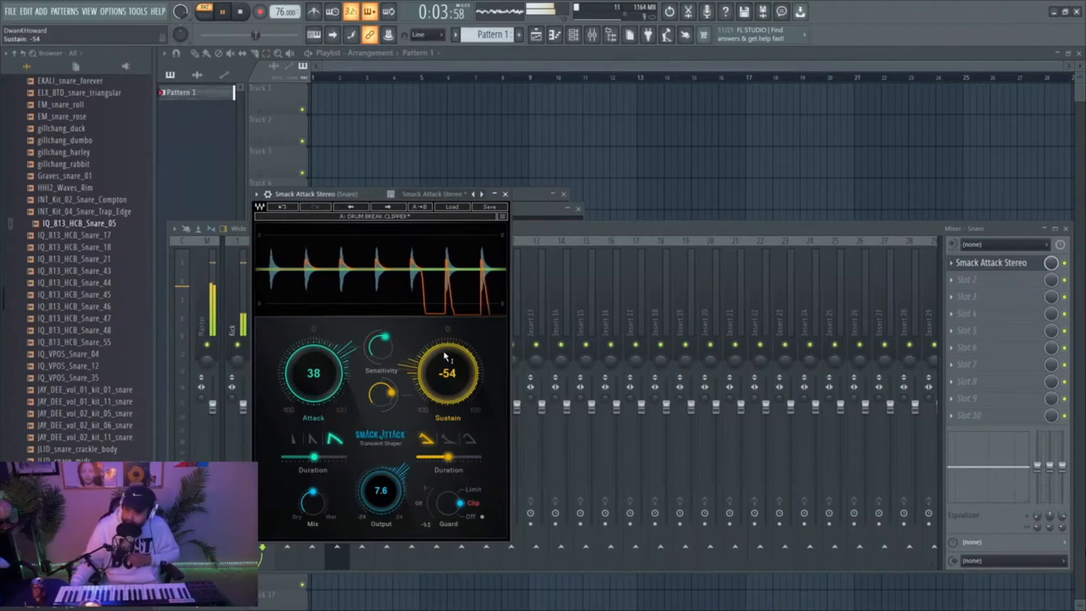
{"action": "left_click", "coordinate": [505, 194]}
{"action": "left_click", "coordinate": [573, 35]}
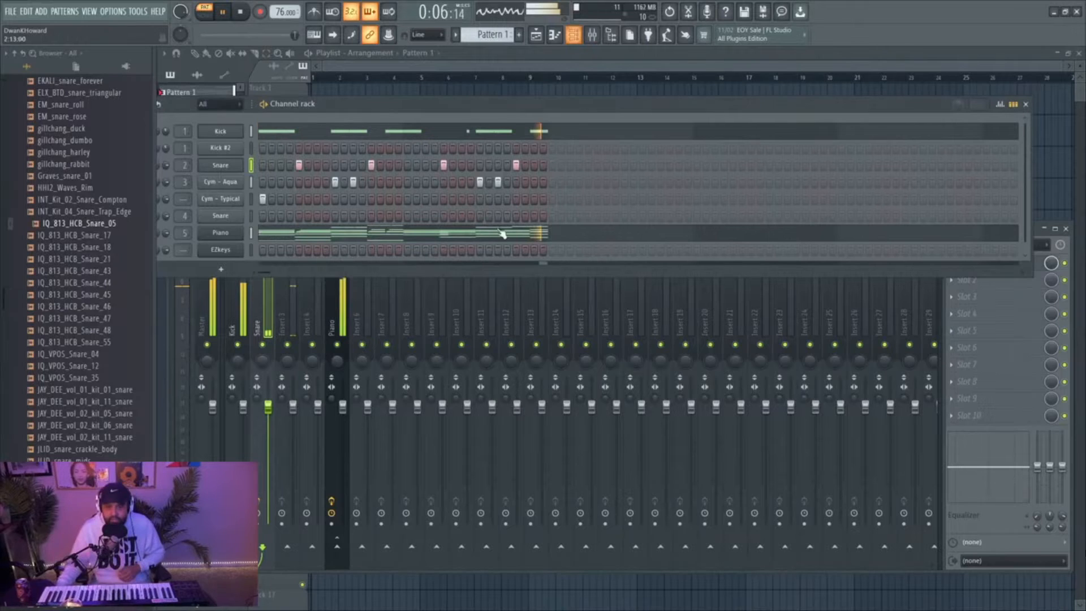
{"action": "left_click", "coordinate": [572, 35]}
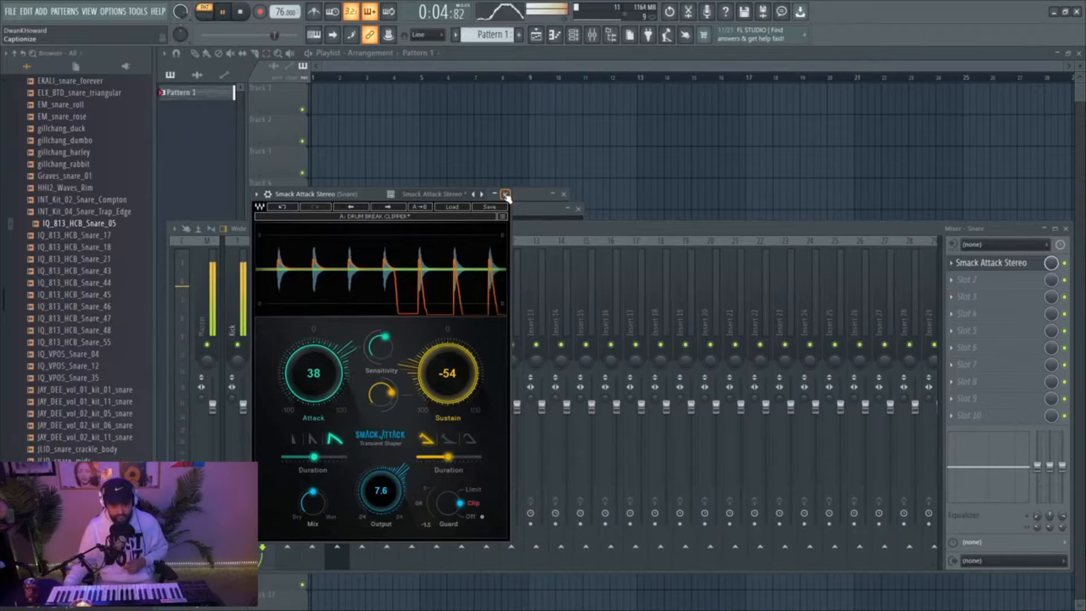
{"action": "left_click", "coordinate": [506, 194]}
Delete the three B4 notes near the end of bar 2 in the JAY_DEE_vol_01_kit_11_snare piano roll
{"action": "left_click", "coordinate": [573, 35]}
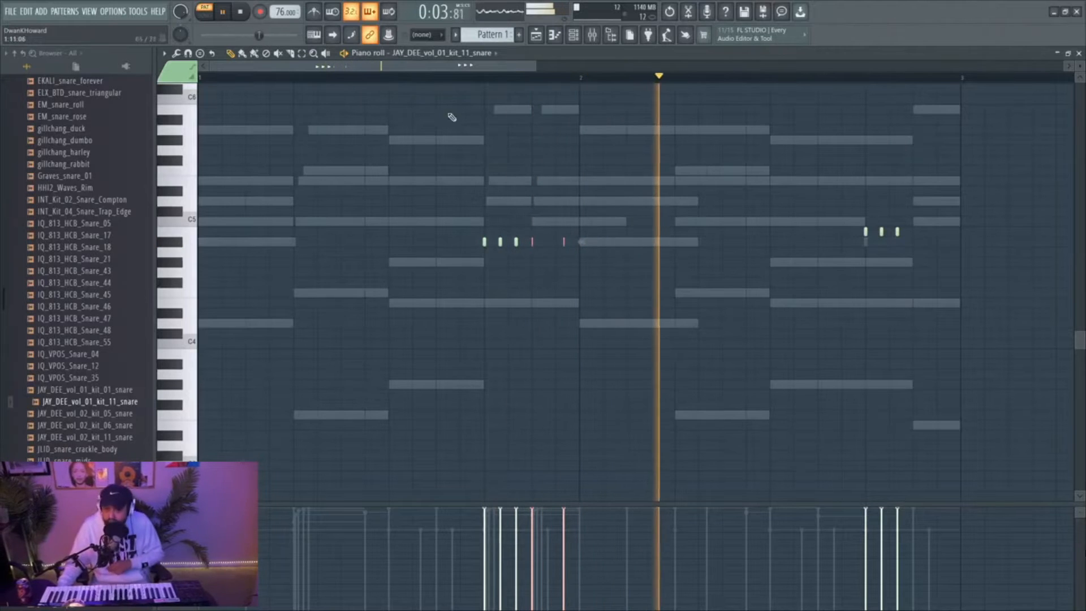
{"action": "left_click_drag", "start_coordinate": [540, 68], "coordinate": [701, 68]}
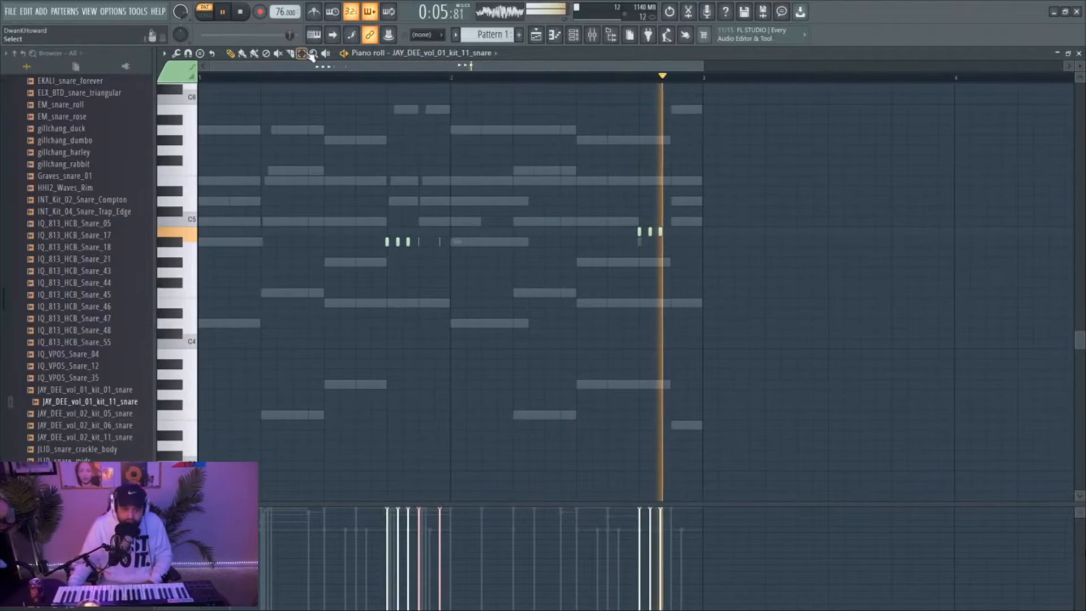
{"action": "left_click_drag", "start_coordinate": [607, 219], "coordinate": [685, 241]}
{"action": "key", "text": "Delete"}
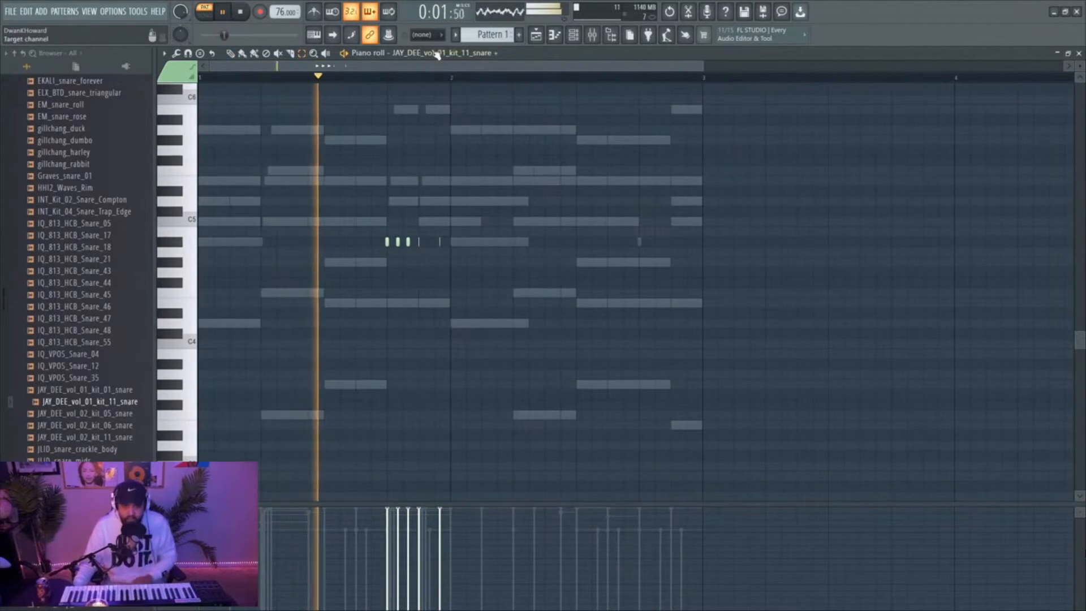
Set snapping to Line and copy the bar 1 snare roll to the same row near the end of bar 2
{"action": "left_click", "coordinate": [424, 34]}
{"action": "left_click", "coordinate": [420, 47]}
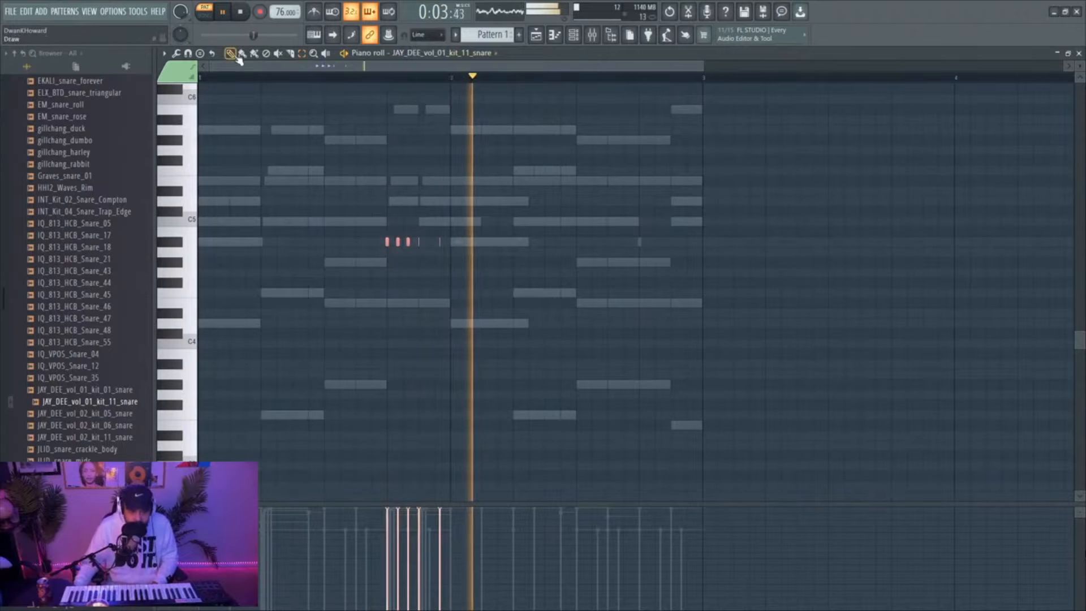
{"action": "left_click_drag", "start_coordinate": [388, 243], "coordinate": [641, 237]}
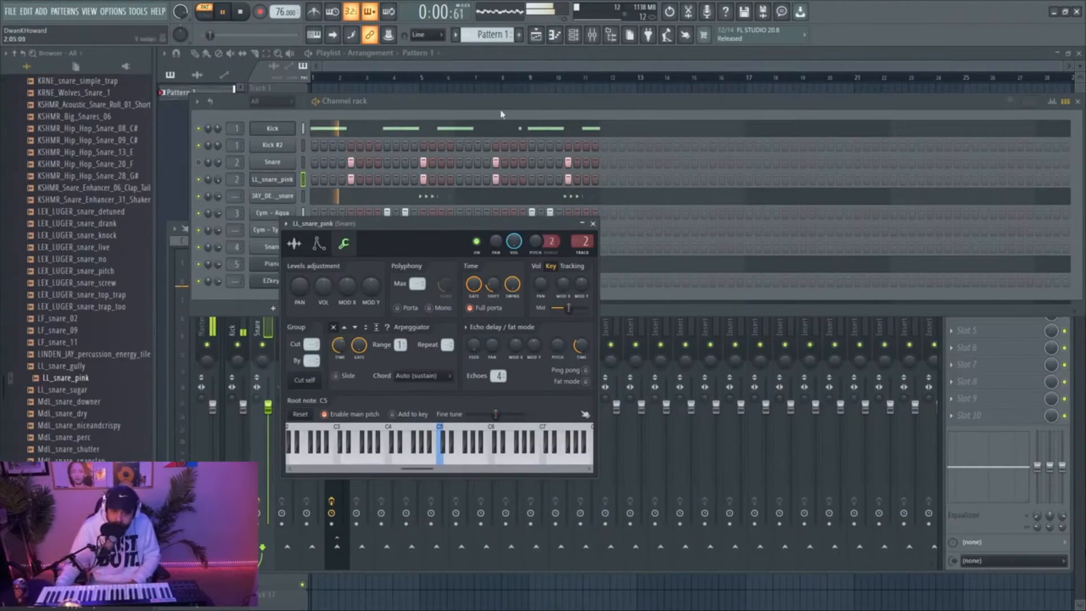
Reopen Smack Attack Stereo on the Snare mixer track and set its sustain to -16, closing the plugin
{"action": "left_click", "coordinate": [592, 35]}
{"action": "left_click", "coordinate": [989, 265]}
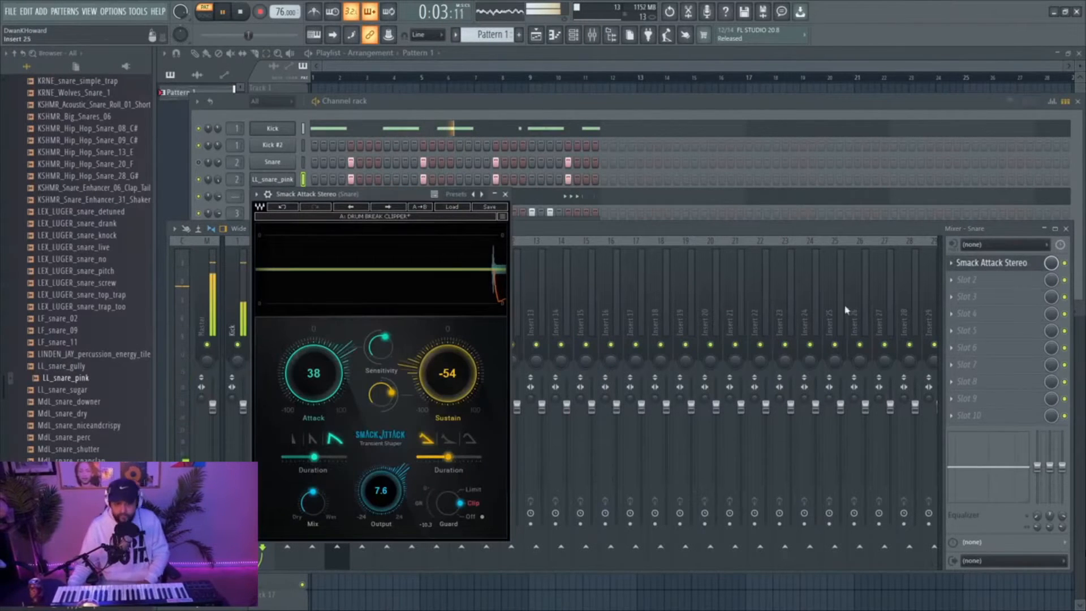
{"action": "left_click_drag", "start_coordinate": [447, 373], "coordinate": [447, 365]}
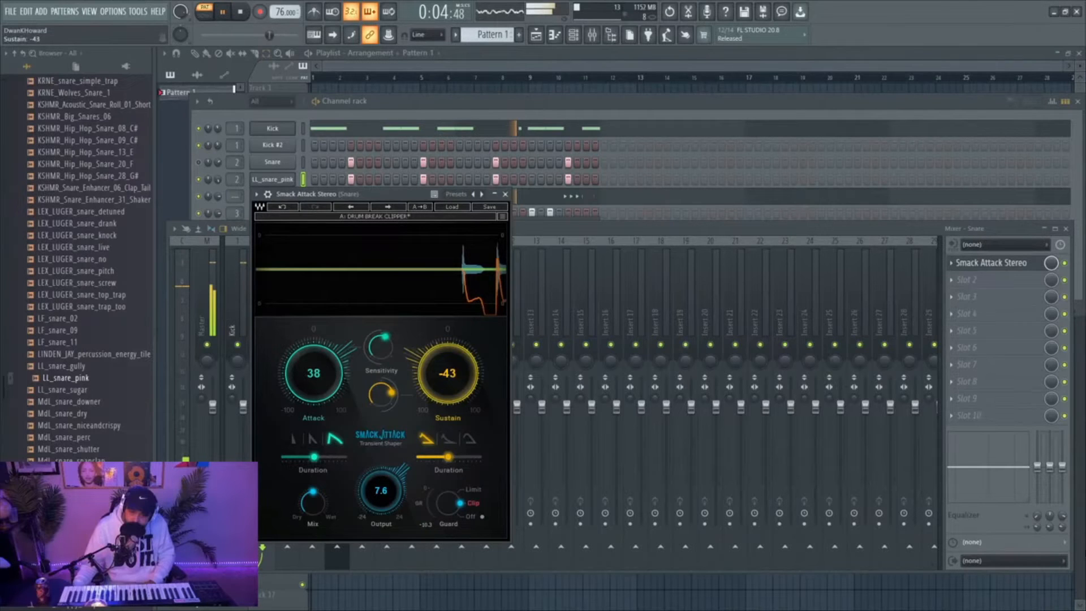
{"action": "left_click_drag", "start_coordinate": [446, 370], "coordinate": [439, 358]}
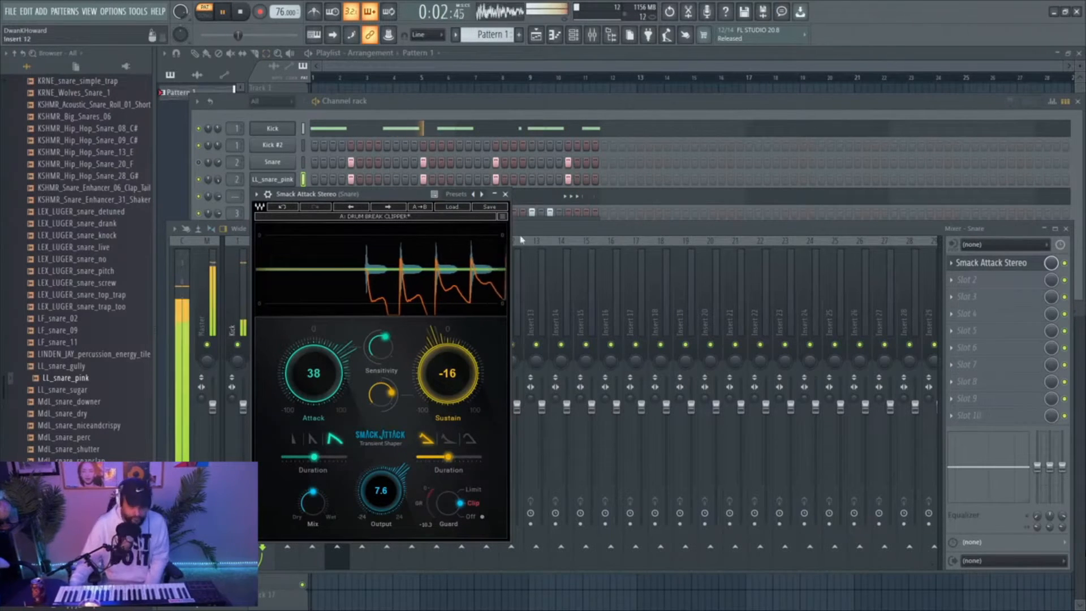
{"action": "left_click", "coordinate": [505, 194]}
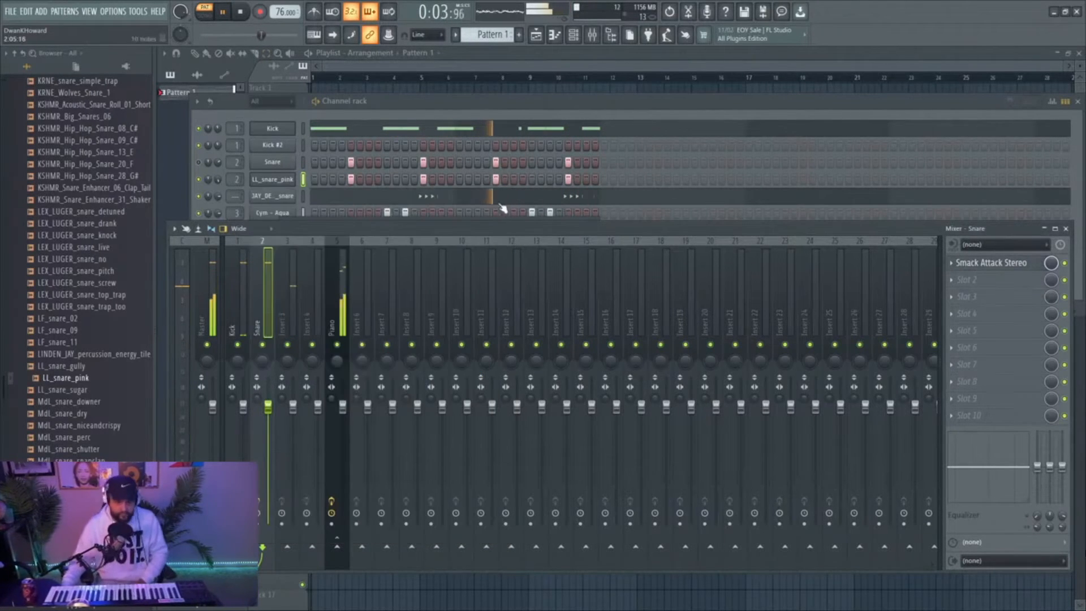
Open the Kick channel's notes in the piano roll, and replace its sample with a Decap wave kick from the Splice Kits Kicks folder
{"action": "left_click", "coordinate": [478, 129]}
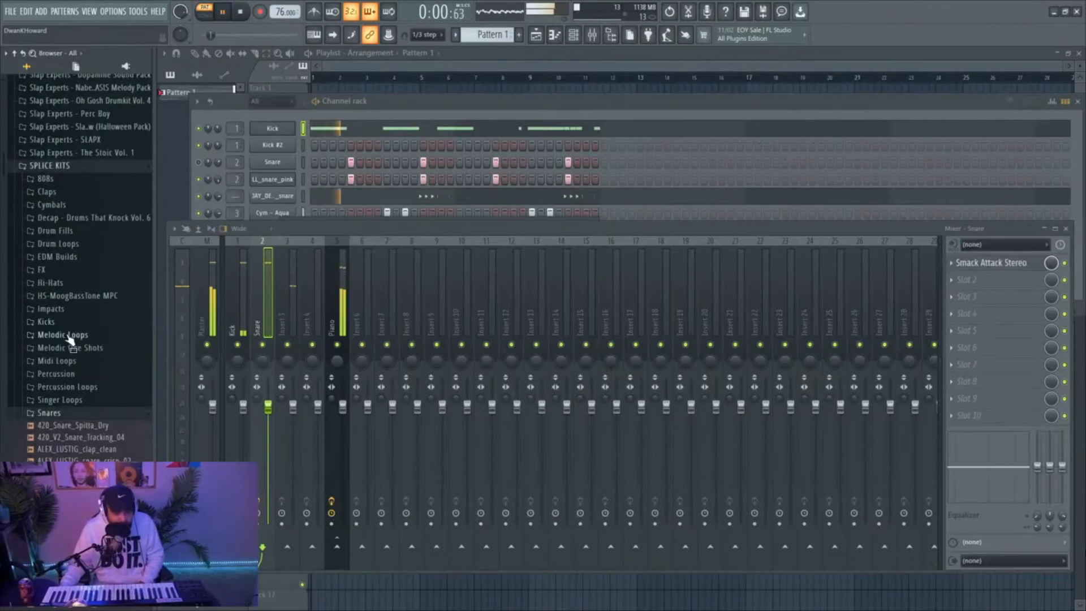
{"action": "left_click", "coordinate": [72, 309]}
{"action": "left_click", "coordinate": [74, 250]}
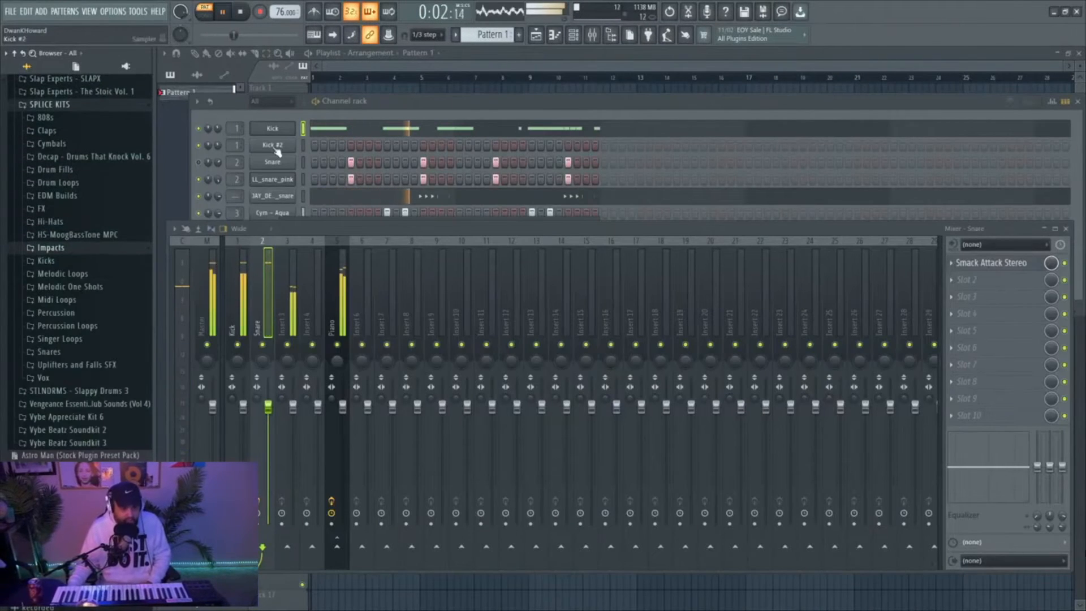
{"action": "left_click", "coordinate": [70, 261]}
{"action": "left_click_drag", "start_coordinate": [72, 371], "coordinate": [271, 128]}
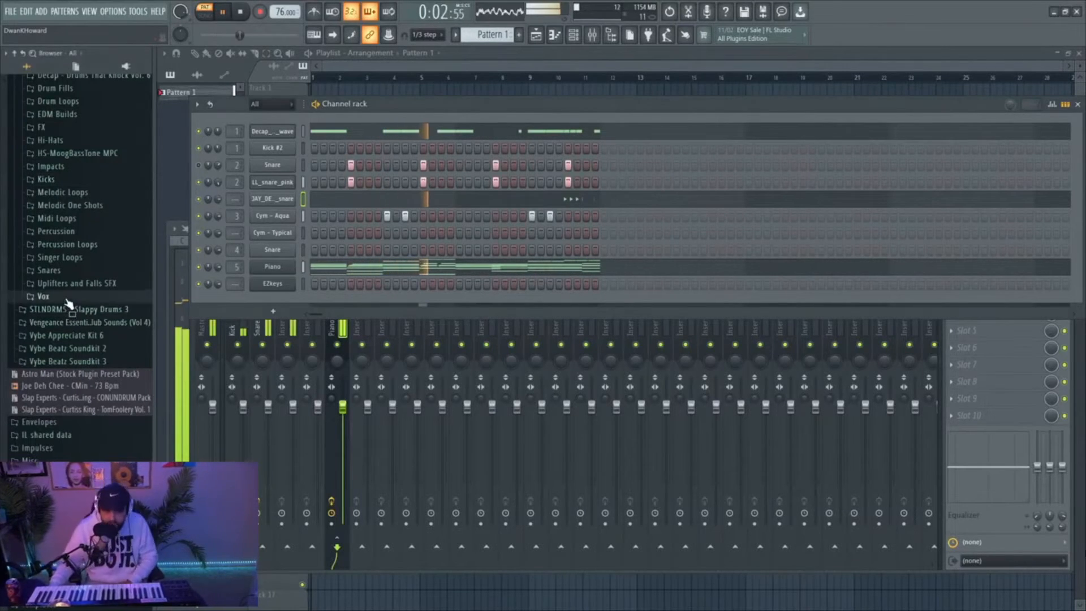
Audition vocal samples in the Vox folder, including MTH_adlib_huuh, SB_ATTV_120_SC_Ebm_41 and SPV2_VOX7
{"action": "left_click", "coordinate": [43, 296]}
{"action": "scroll", "coordinate": [67, 340], "scroll_direction": "down", "scroll_amount": 15}
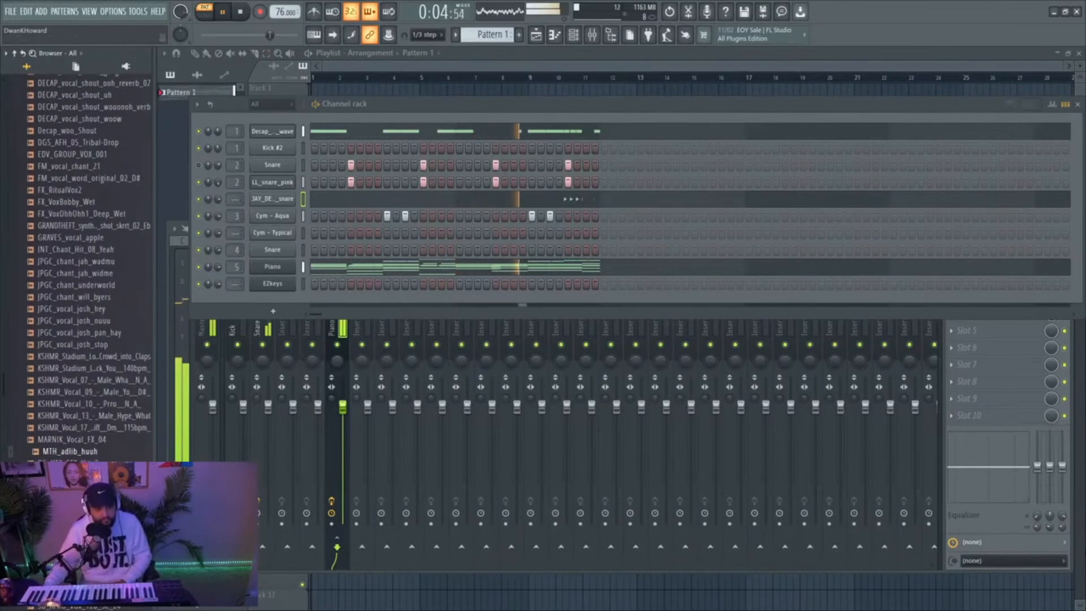
{"action": "scroll", "coordinate": [93, 419], "scroll_direction": "down", "scroll_amount": 2}
{"action": "left_click", "coordinate": [91, 381]}
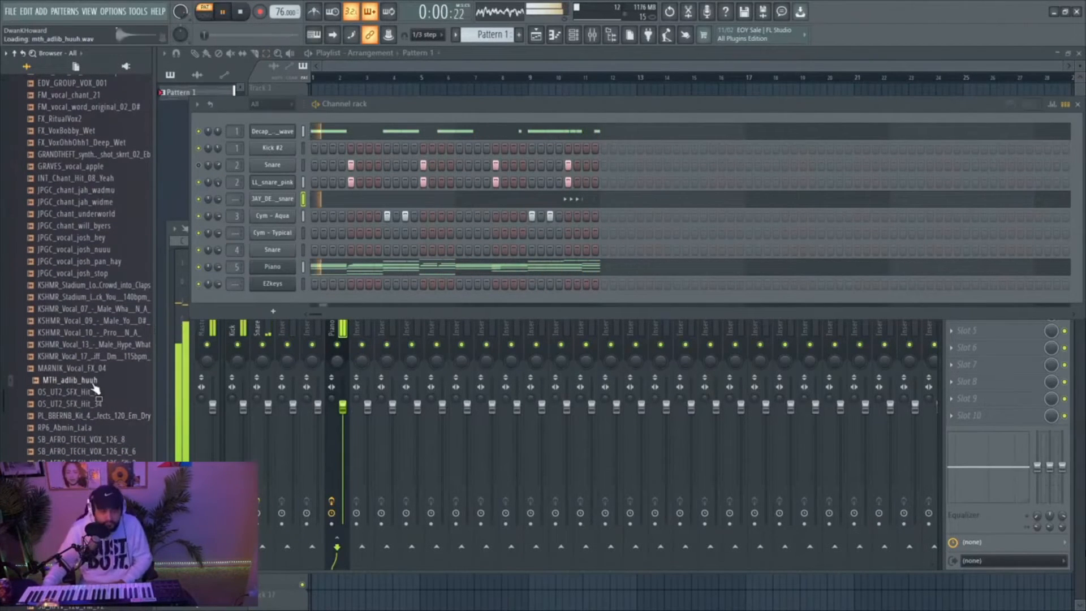
{"action": "scroll", "coordinate": [94, 404], "scroll_direction": "down", "scroll_amount": 10}
{"action": "left_click", "coordinate": [86, 301]}
{"action": "scroll", "coordinate": [84, 306], "scroll_direction": "down", "scroll_amount": 2}
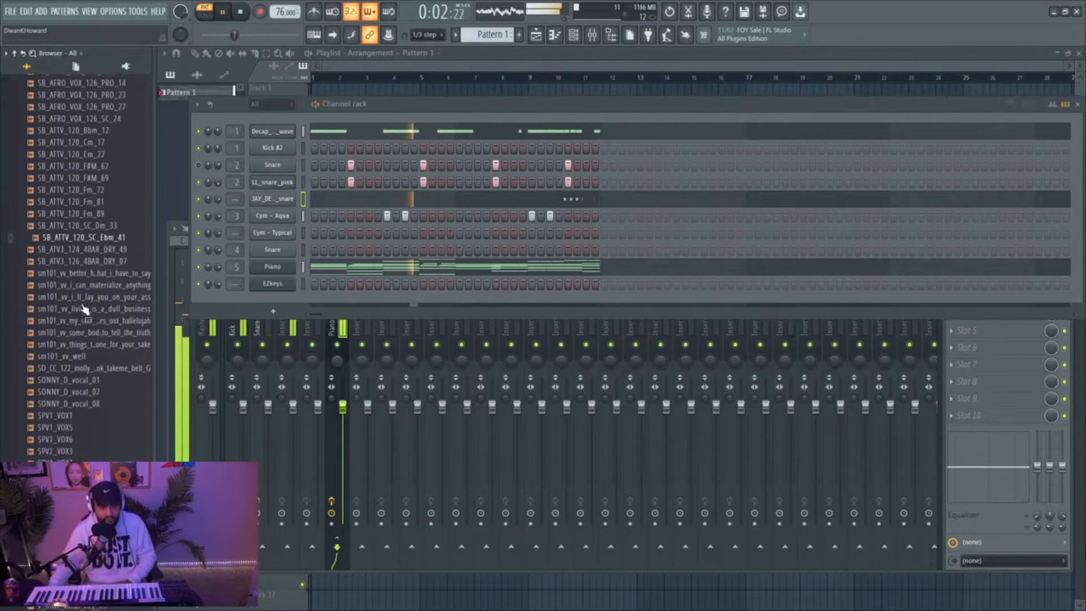
{"action": "left_click", "coordinate": [83, 308]}
{"action": "left_click", "coordinate": [63, 404]}
{"action": "left_click", "coordinate": [67, 428]}
{"action": "left_click", "coordinate": [67, 451]}
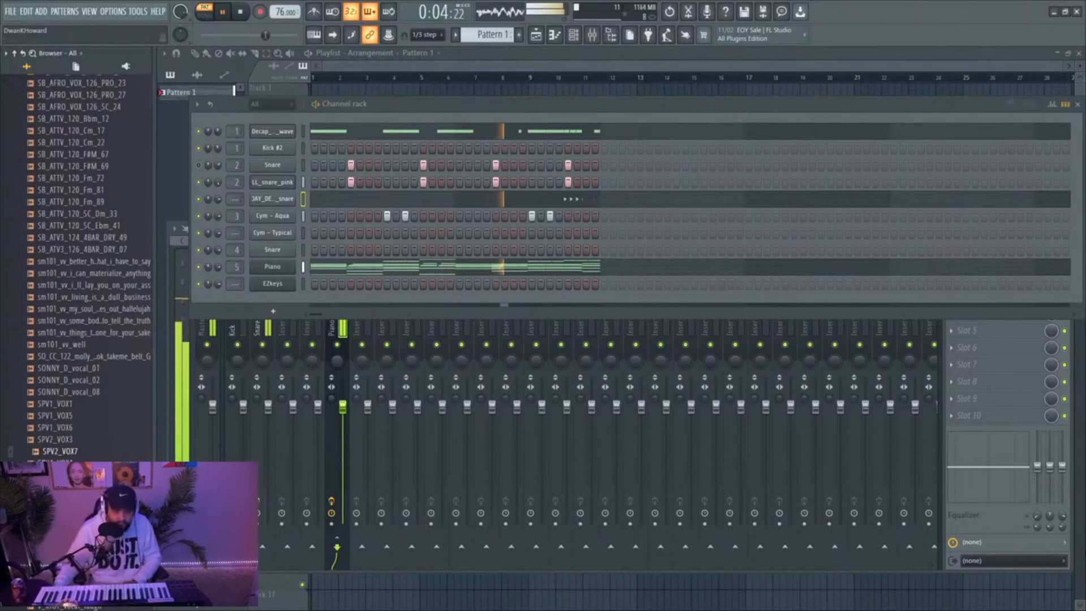
{"action": "scroll", "coordinate": [74, 455], "scroll_direction": "down", "scroll_amount": 2}
{"action": "left_click", "coordinate": [74, 481]}
{"action": "left_click", "coordinate": [75, 503]}
{"action": "scroll", "coordinate": [82, 432], "scroll_direction": "down", "scroll_amount": 10}
{"action": "left_click", "coordinate": [82, 336]}
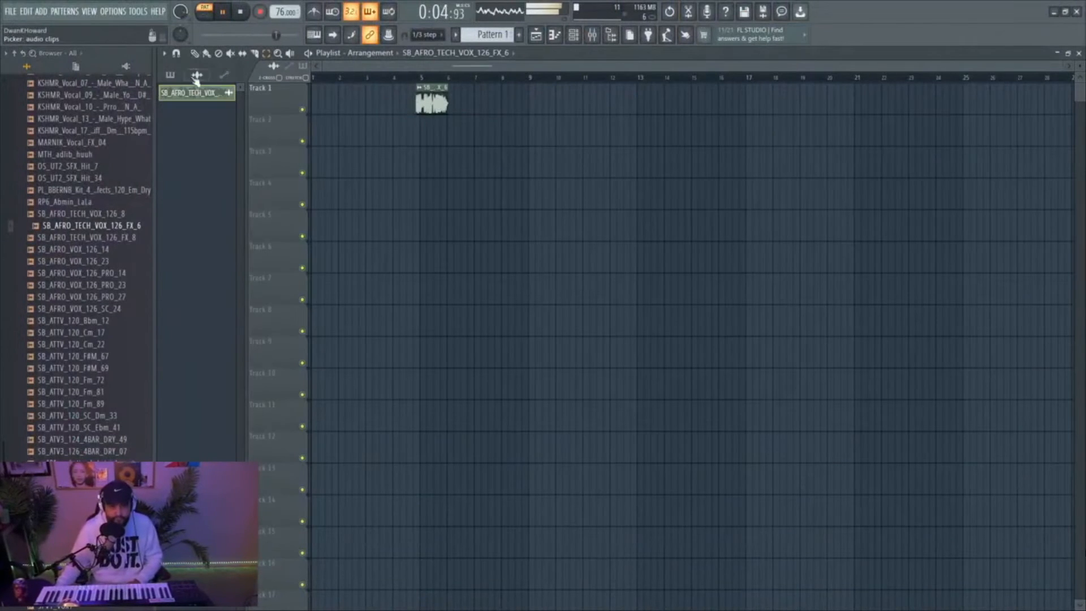
Place Pattern 1 in the playlist on track 3, below the SB_AFRO_TECH_VOX_126_FX_6 vocal clip
{"action": "left_click", "coordinate": [172, 75]}
{"action": "left_click_drag", "start_coordinate": [185, 92], "coordinate": [410, 165]}
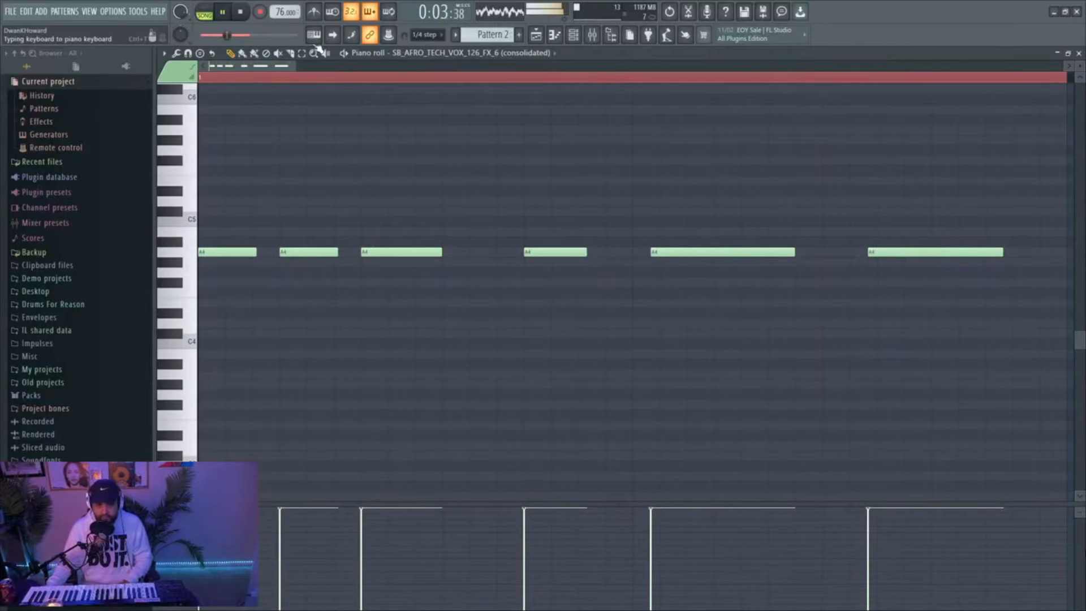
Set snapping to Line and apply quick legato to the fourth A4 vocal note so it extends to the next note
{"action": "left_click", "coordinate": [428, 35]}
{"action": "left_click", "coordinate": [427, 47]}
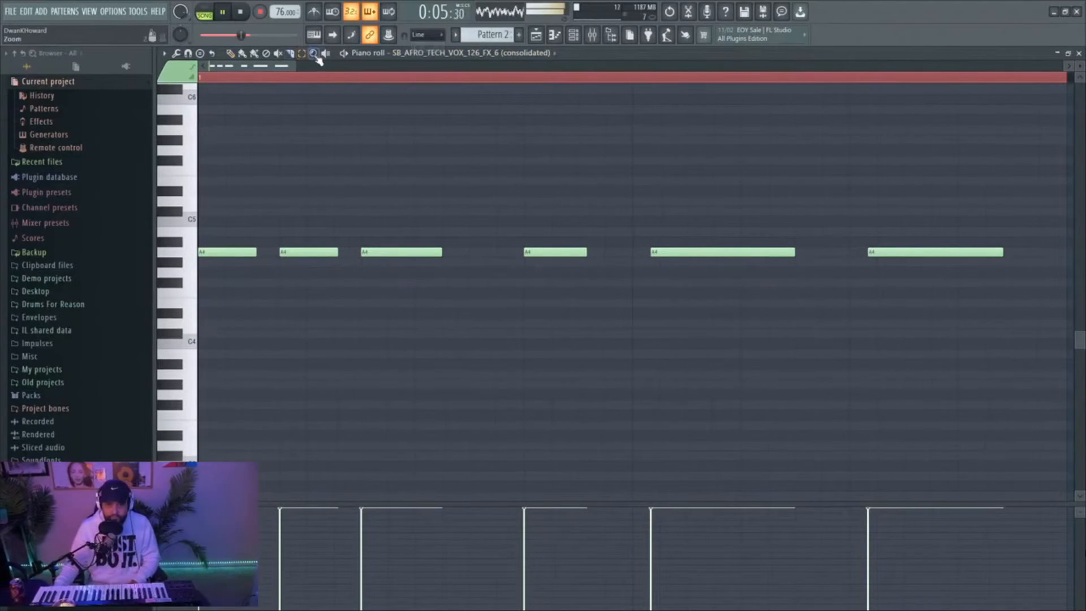
{"action": "left_click_drag", "start_coordinate": [467, 158], "coordinate": [620, 305]}
{"action": "key", "text": "ctrl+l"}
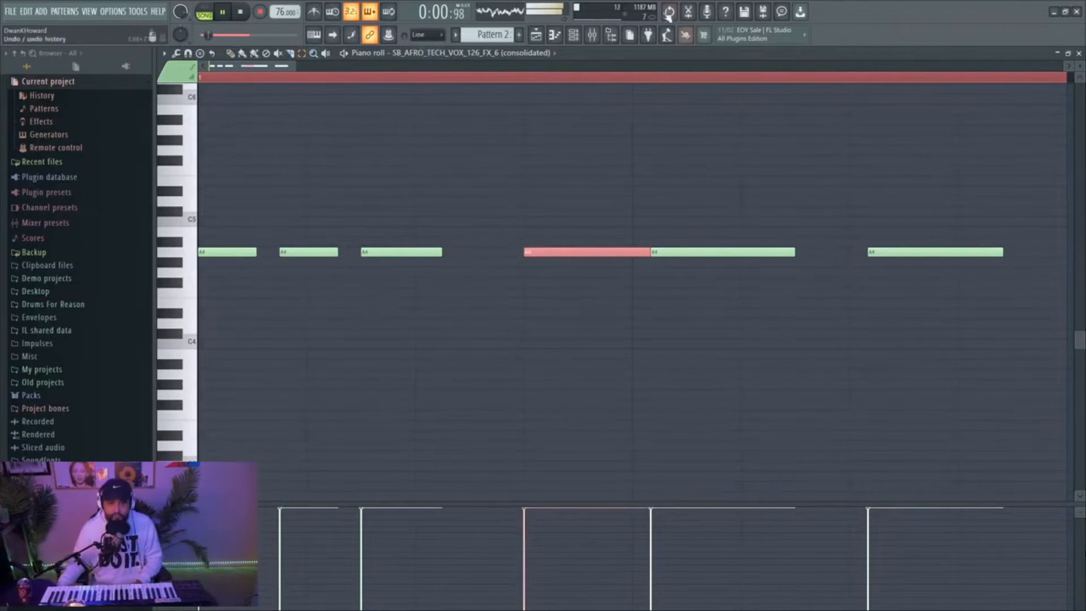
Set snapping to 1/4 step and quick-chop the selected fourth A4 vocal note
{"action": "left_click", "coordinate": [428, 34]}
{"action": "left_click", "coordinate": [425, 91]}
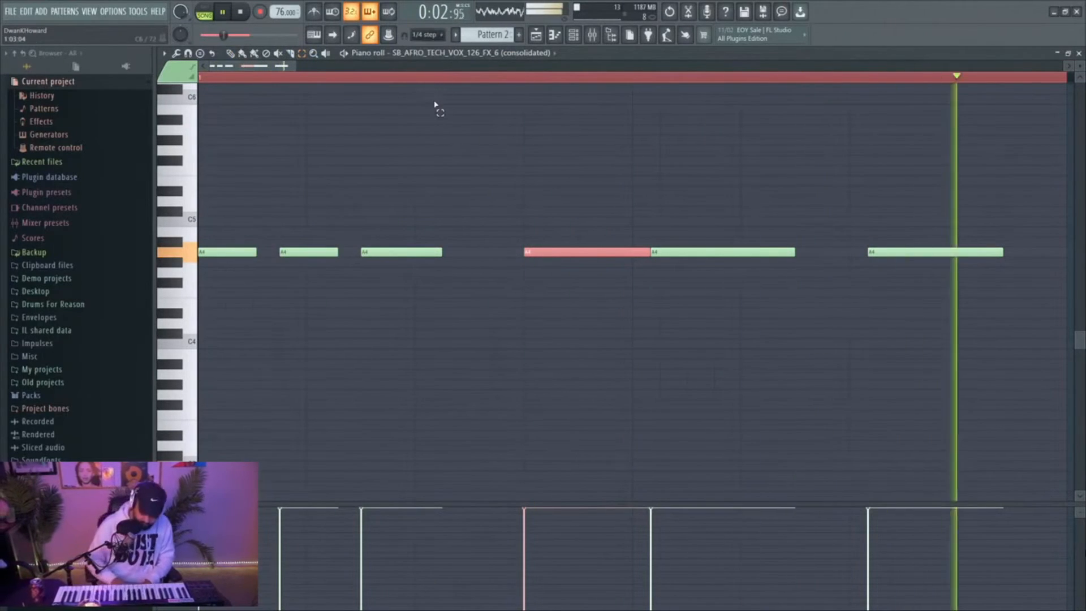
{"action": "key", "text": "ctrl+u"}
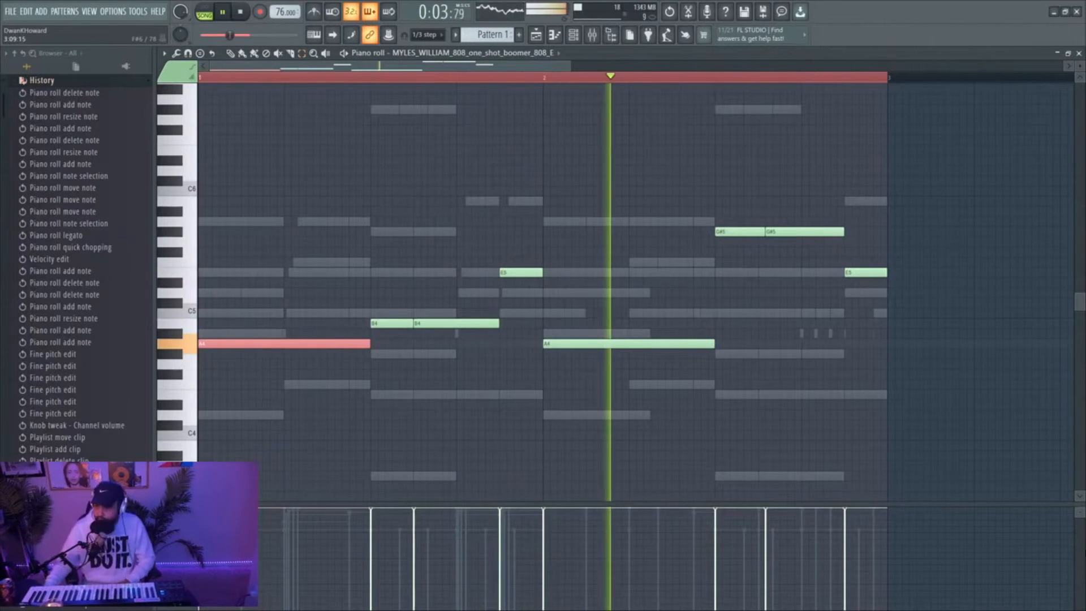
Close the piano roll of the MYLES_WILLIAM 808 channel
{"action": "left_click", "coordinate": [1079, 54]}
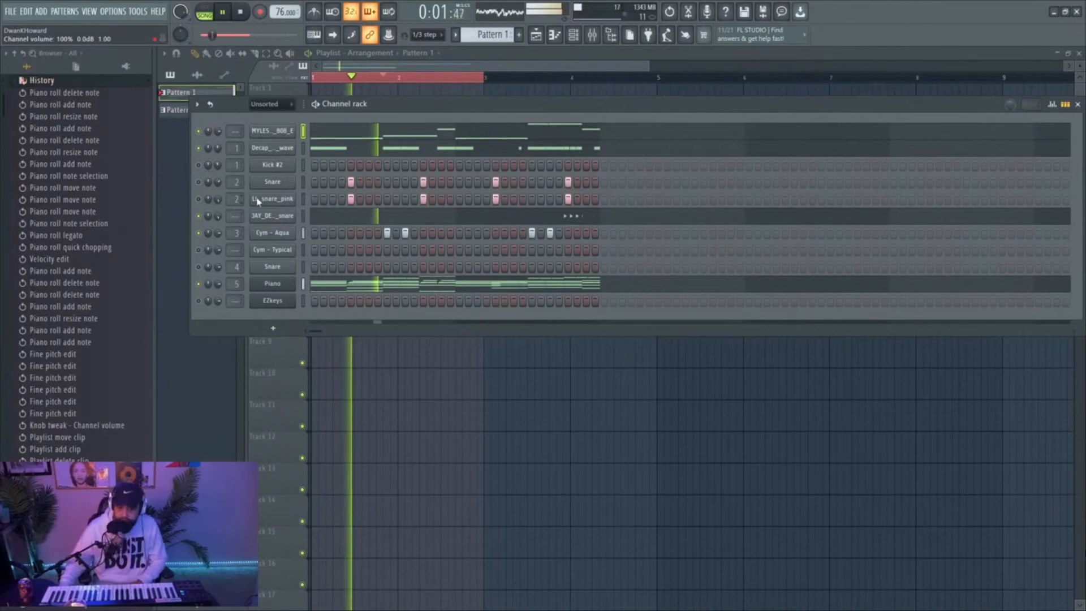
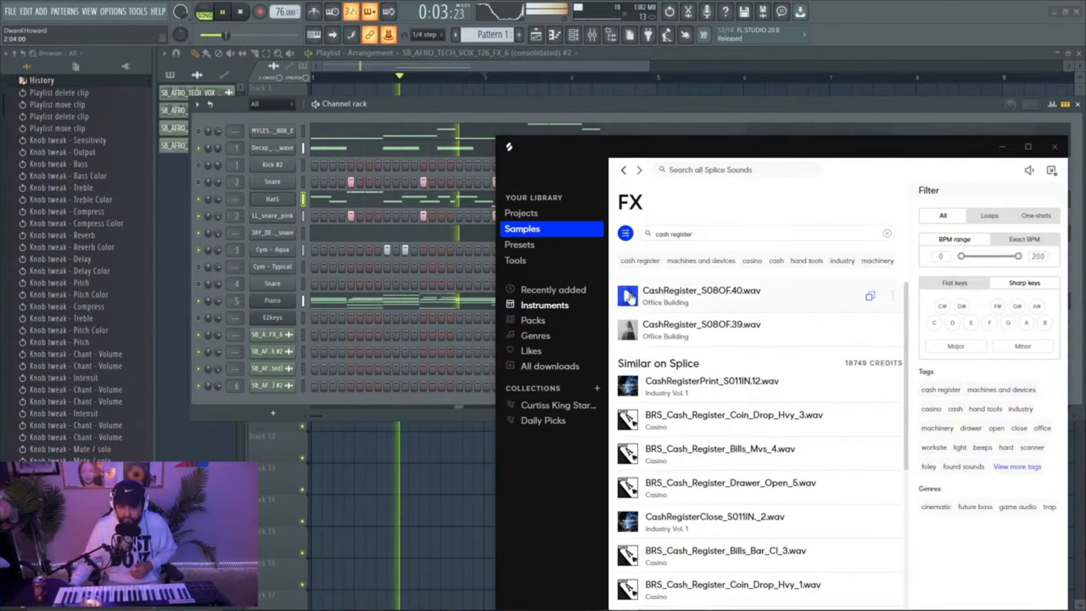
Preview CashRegister_S08OF.40.wav in Splice and add it to the channel rack and the playlist
{"action": "left_click", "coordinate": [628, 295]}
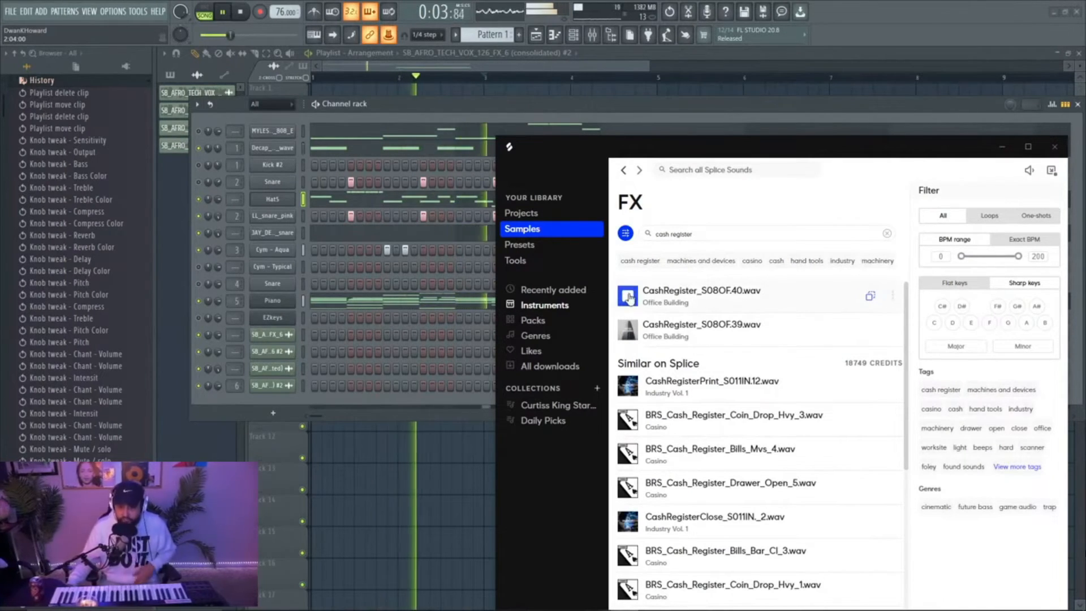
{"action": "left_click_drag", "start_coordinate": [879, 301], "coordinate": [295, 393]}
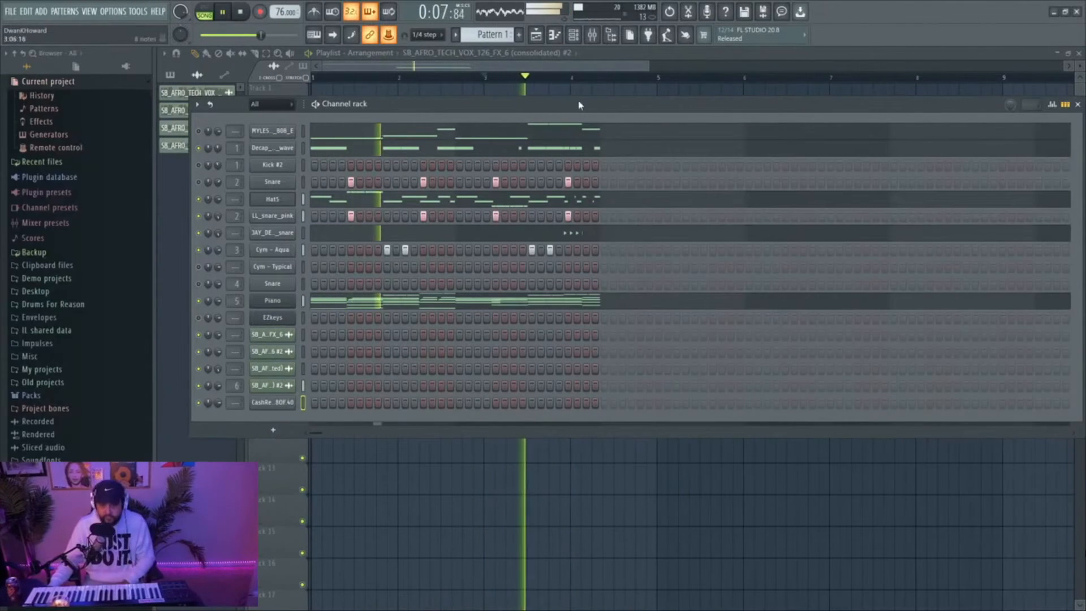
{"action": "left_click", "coordinate": [289, 402]}
{"action": "left_click_drag", "start_coordinate": [316, 398], "coordinate": [432, 226]}
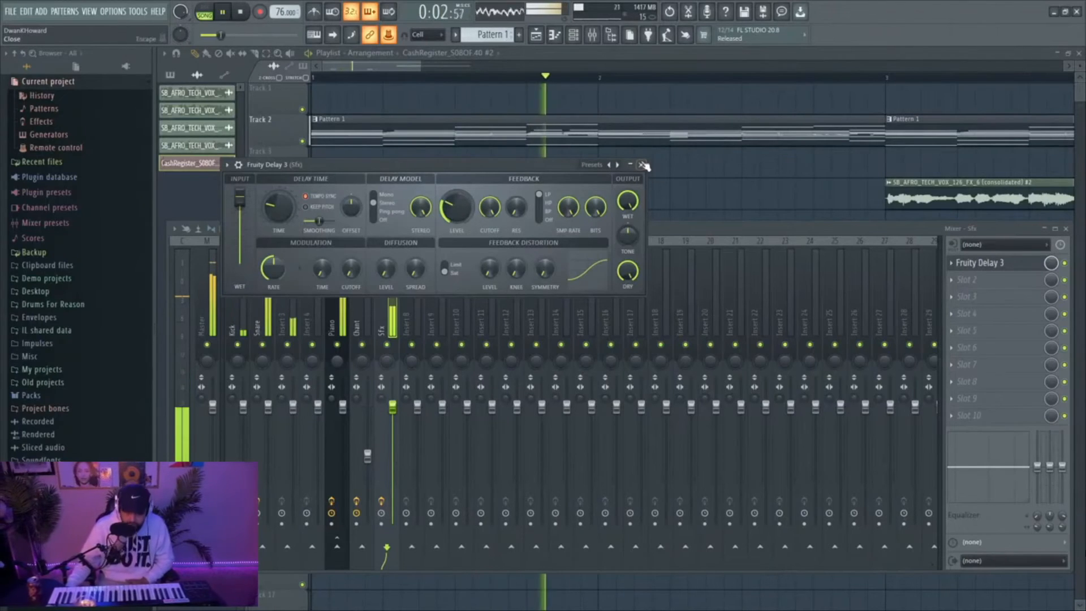
Close Fruity Delay 3 and add a second effect in slot 2 of the Sfx mixer track
{"action": "left_click", "coordinate": [970, 129]}
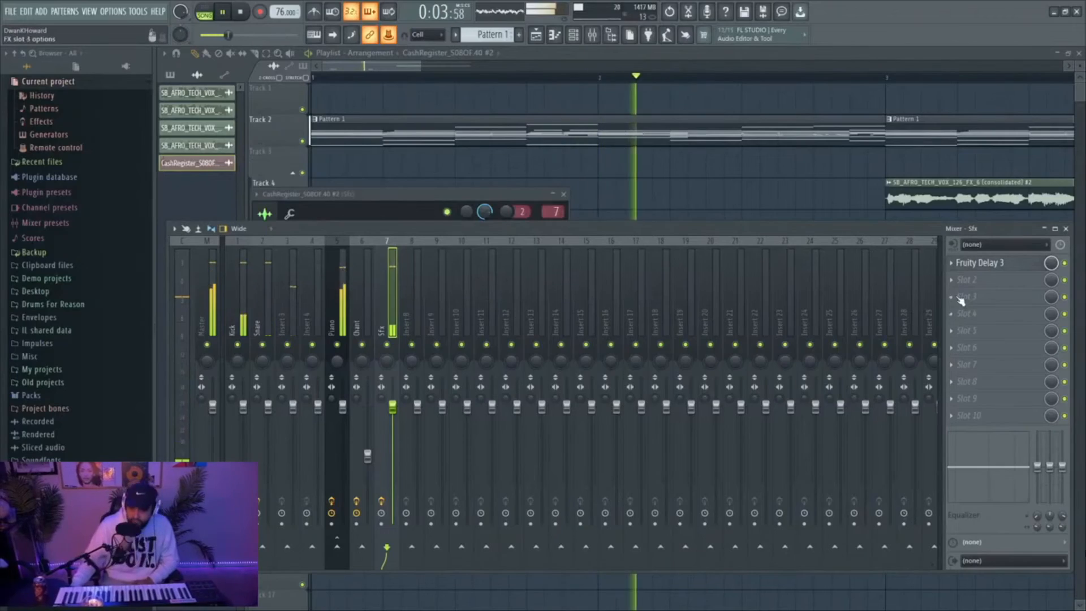
{"action": "left_click", "coordinate": [967, 279]}
{"action": "mouse_move", "coordinate": [968, 295]}
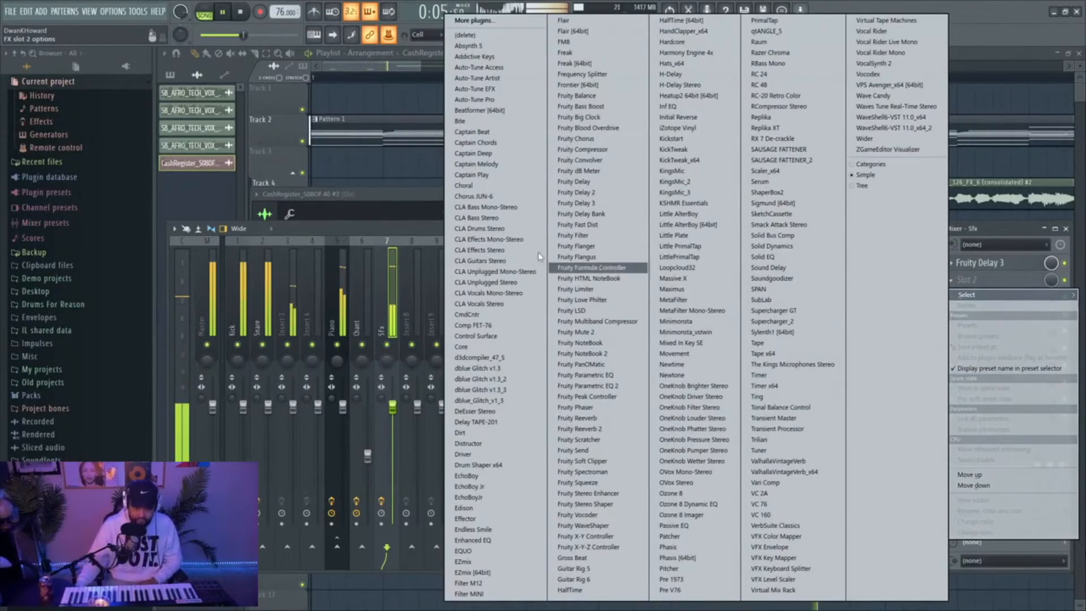
{"action": "left_click", "coordinate": [597, 268]}
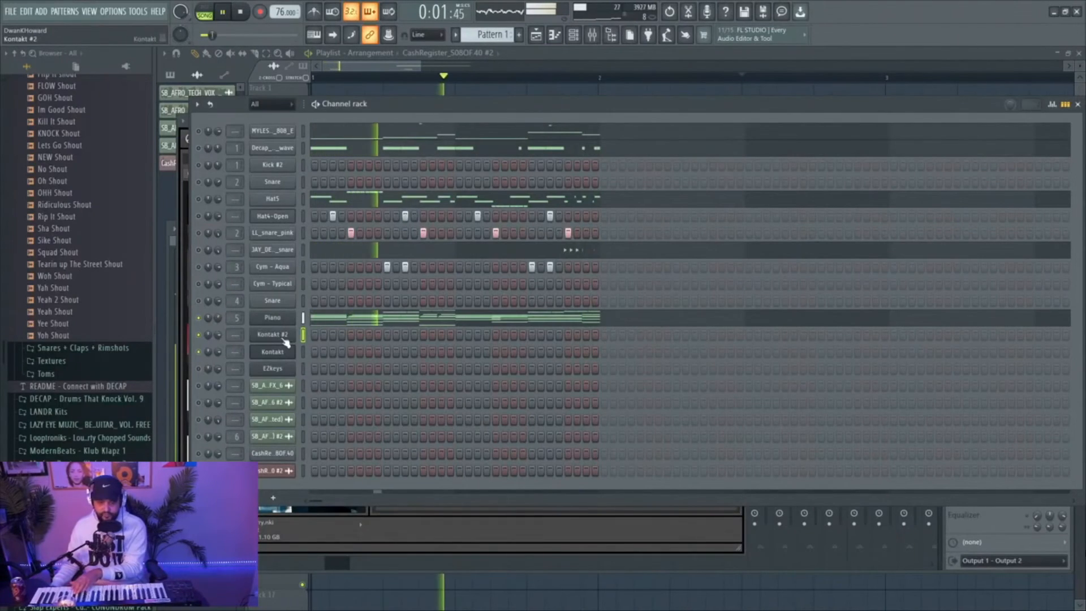
Open the Kontakt #2 channel and bring up the preset selection for Arkhis
{"action": "left_click", "coordinate": [284, 339]}
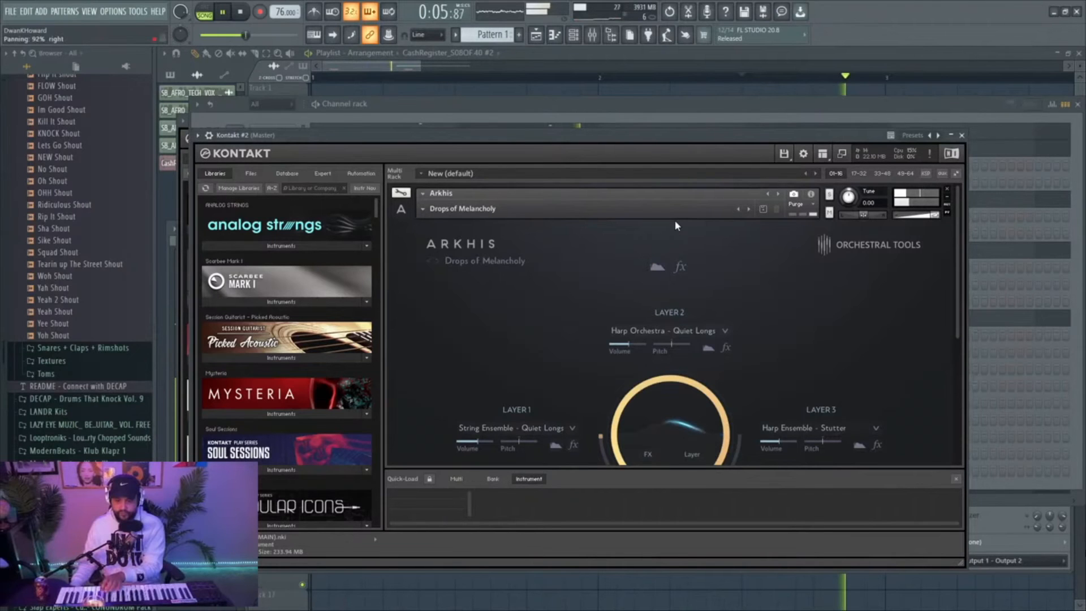
{"action": "left_click", "coordinate": [437, 261]}
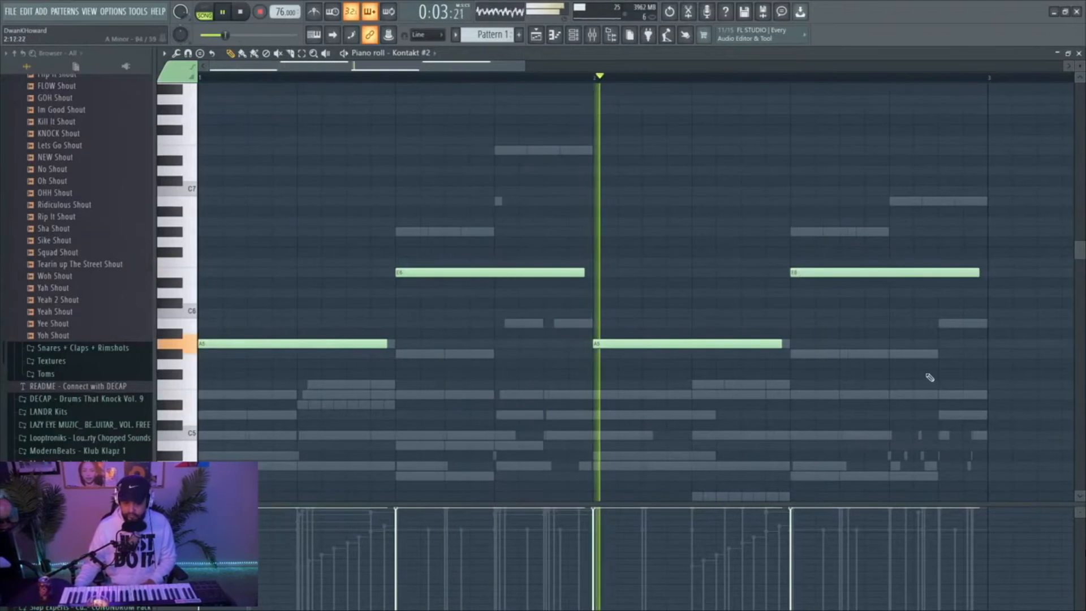
Place a C5 note halfway through bar 1 in the Kontakt #2 piano roll
{"action": "left_click", "coordinate": [1078, 53]}
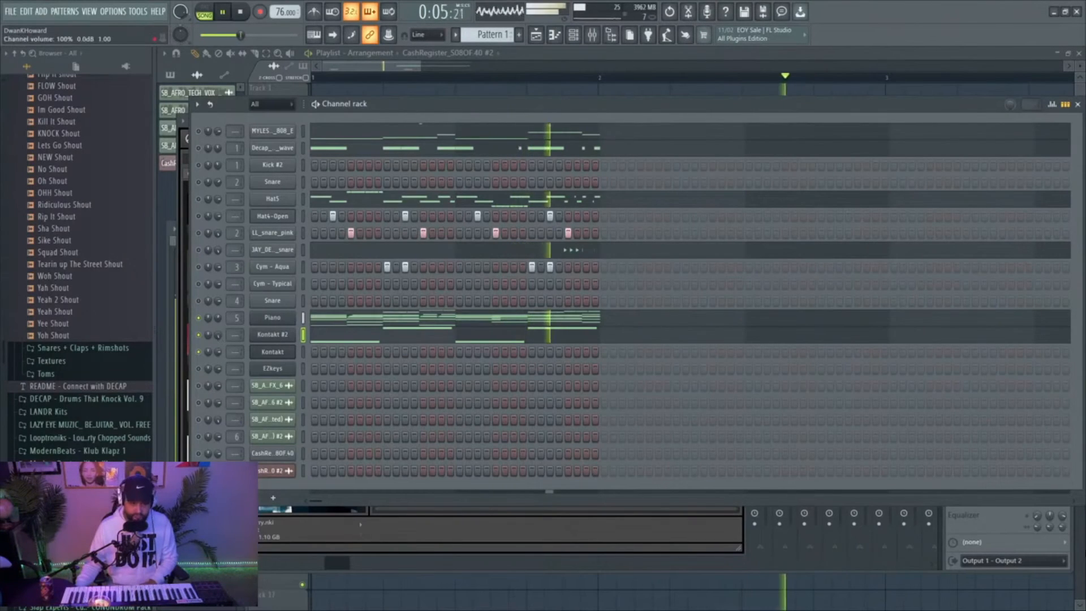
{"action": "left_click", "coordinate": [557, 335]}
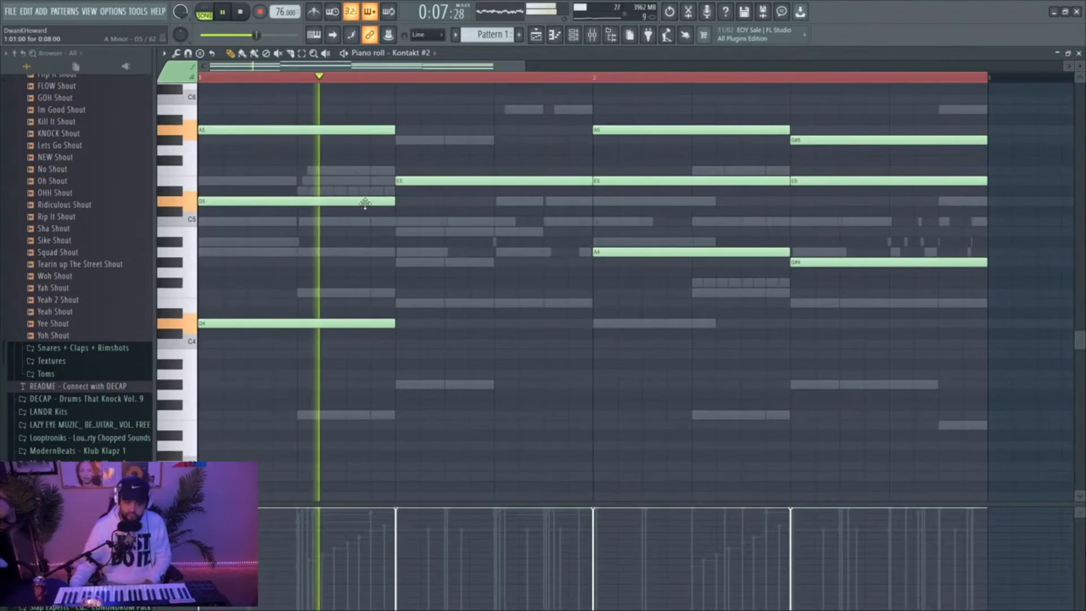
{"action": "scroll", "coordinate": [454, 232], "scroll_direction": "up", "scroll_amount": 3}
{"action": "scroll", "coordinate": [450, 229], "scroll_direction": "down", "scroll_amount": 3}
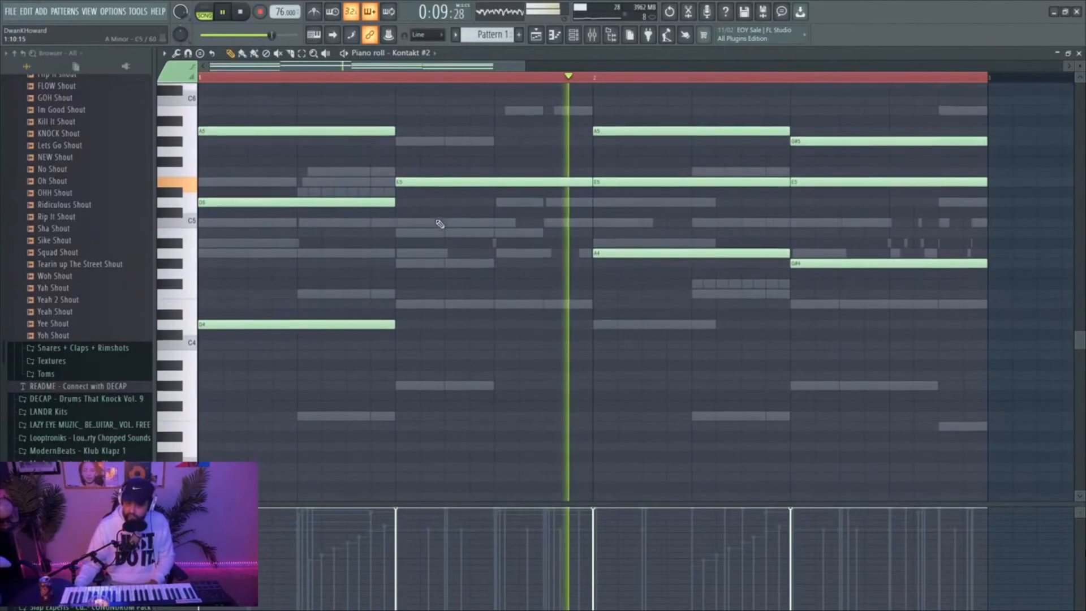
{"action": "left_click", "coordinate": [396, 221]}
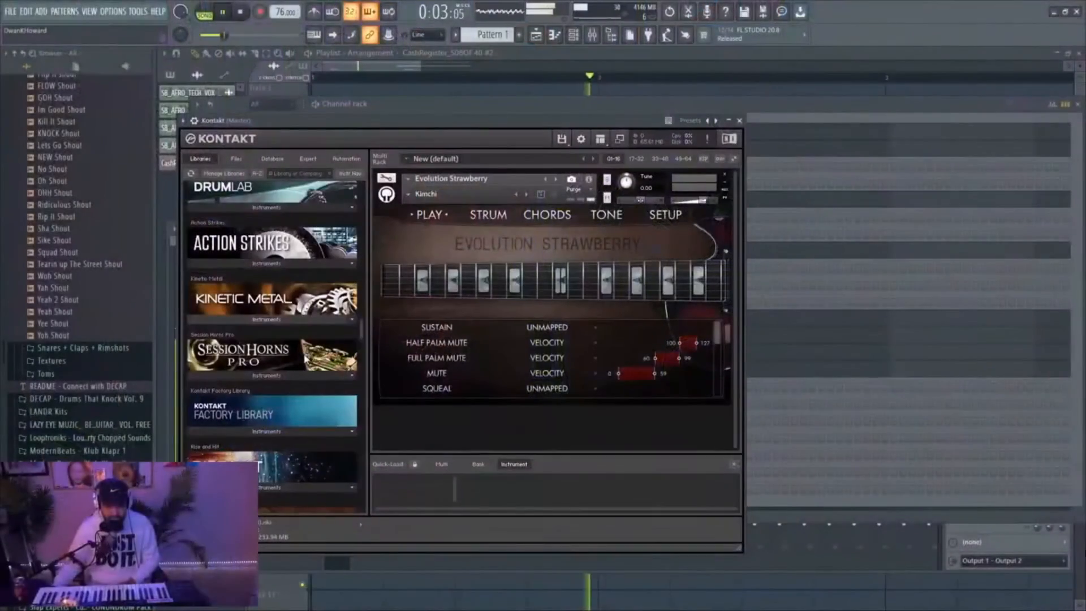
Stop playback and load Session Strings 2.nki into the Kontakt channel in place of Lo-Fi Glow
{"action": "scroll", "coordinate": [307, 357], "scroll_direction": "down", "scroll_amount": 10}
{"action": "scroll", "coordinate": [307, 357], "scroll_direction": "down", "scroll_amount": 15}
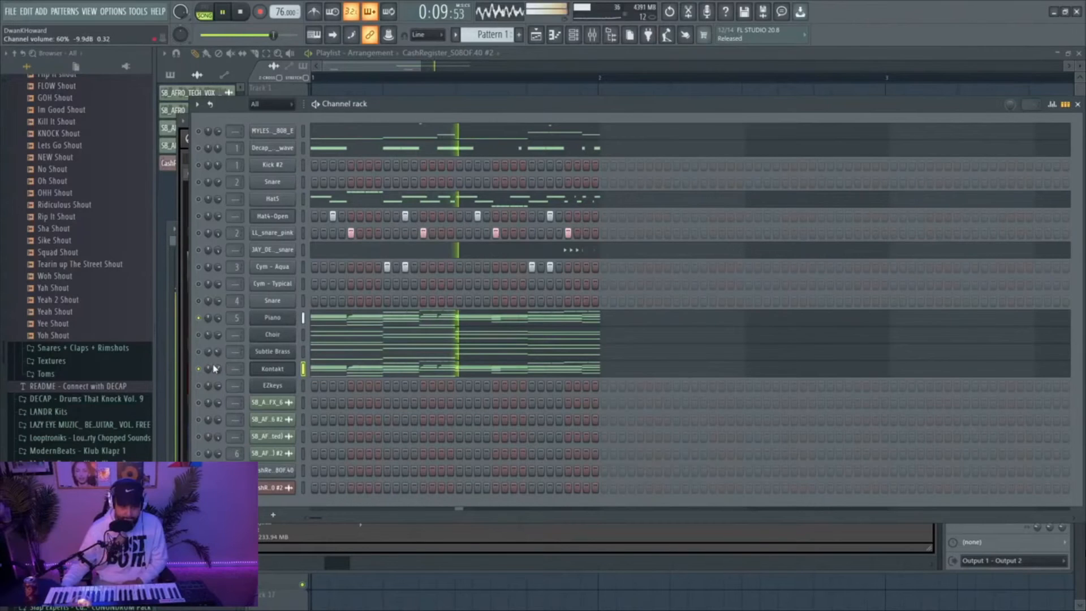
{"action": "key", "text": "space"}
{"action": "left_click", "coordinate": [273, 369]}
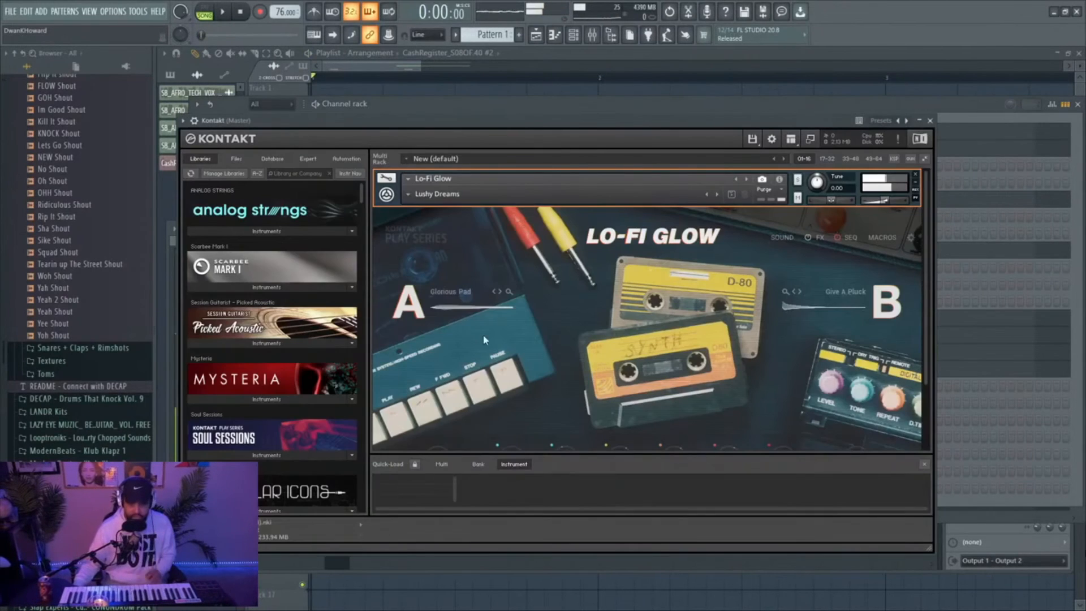
{"action": "scroll", "coordinate": [294, 394], "scroll_direction": "down", "scroll_amount": 8}
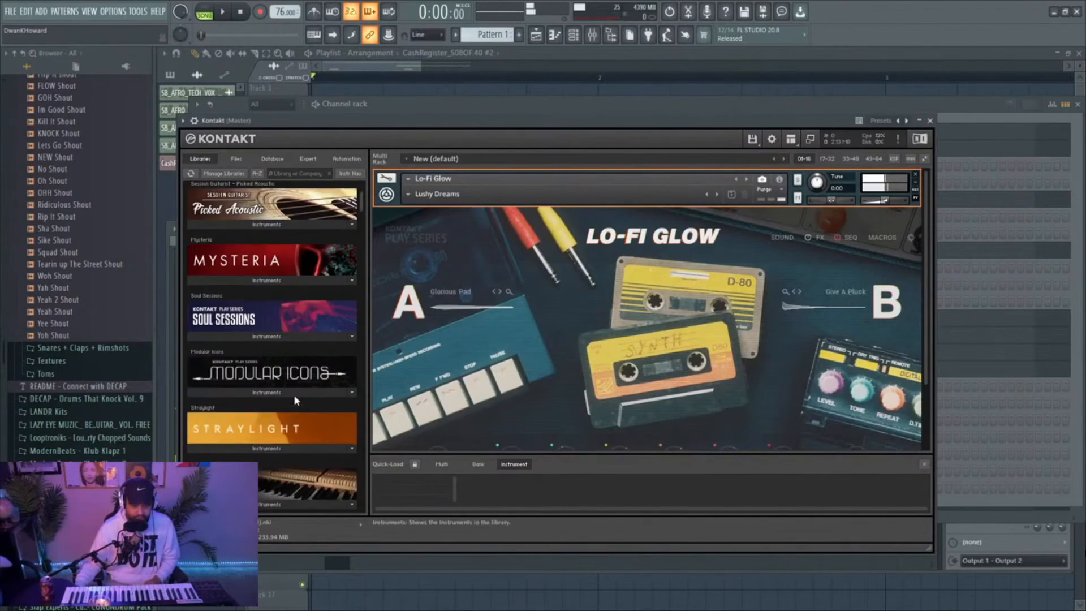
{"action": "scroll", "coordinate": [293, 406], "scroll_direction": "down", "scroll_amount": 3}
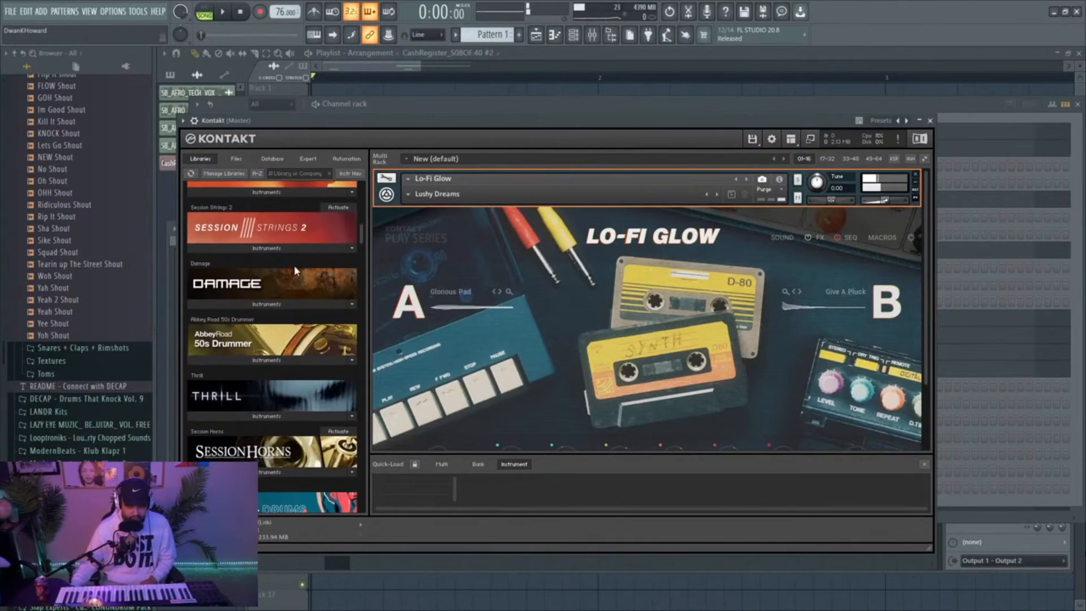
{"action": "left_click", "coordinate": [266, 249]}
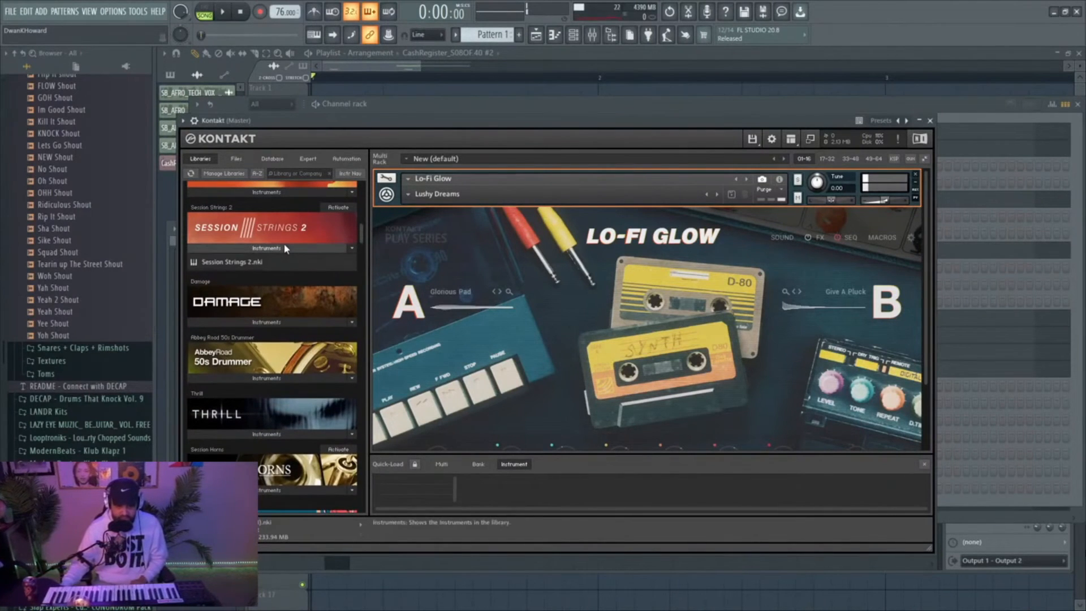
{"action": "left_click_drag", "start_coordinate": [232, 261], "coordinate": [491, 233]}
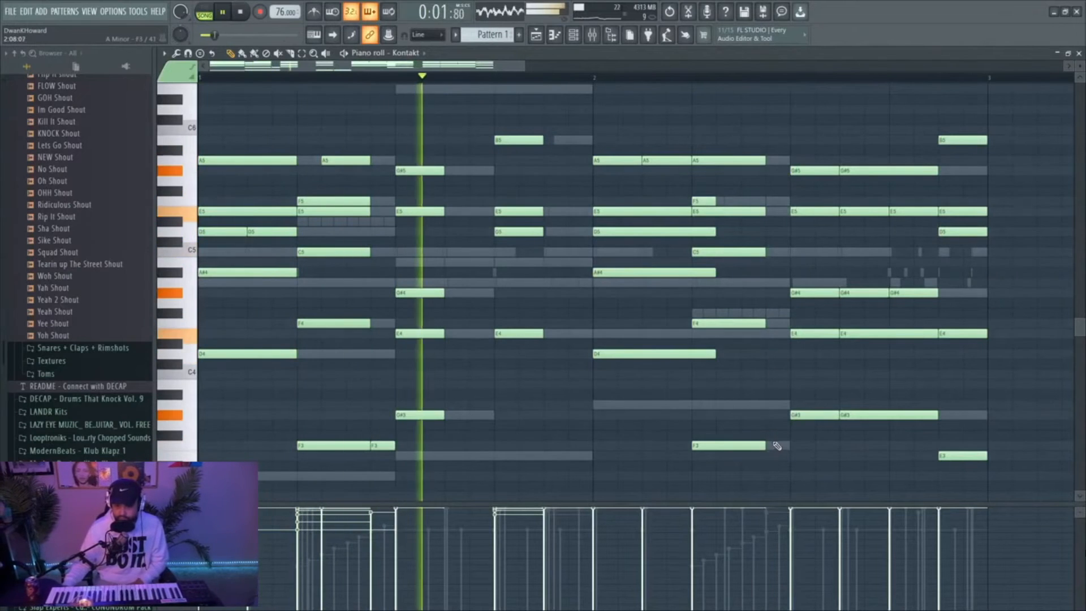
Shorten the D4 note at the start of bar 2 in the Kontakt strings part and close the piano roll
{"action": "scroll", "coordinate": [776, 430], "scroll_direction": "down", "scroll_amount": 6}
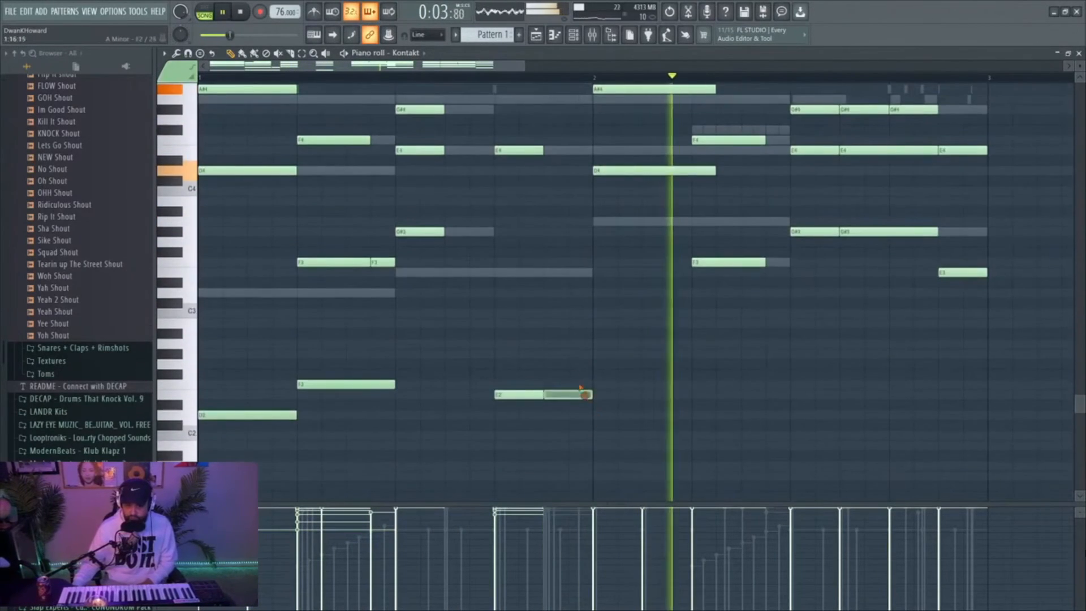
{"action": "scroll", "coordinate": [702, 339], "scroll_direction": "up", "scroll_amount": 7}
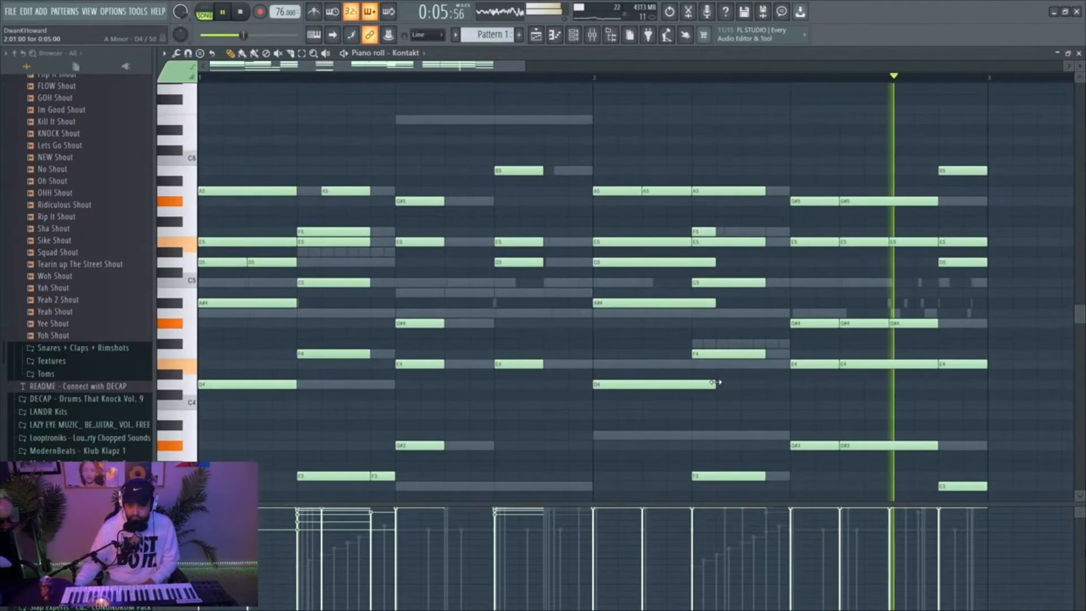
{"action": "left_click_drag", "start_coordinate": [714, 382], "coordinate": [681, 380]}
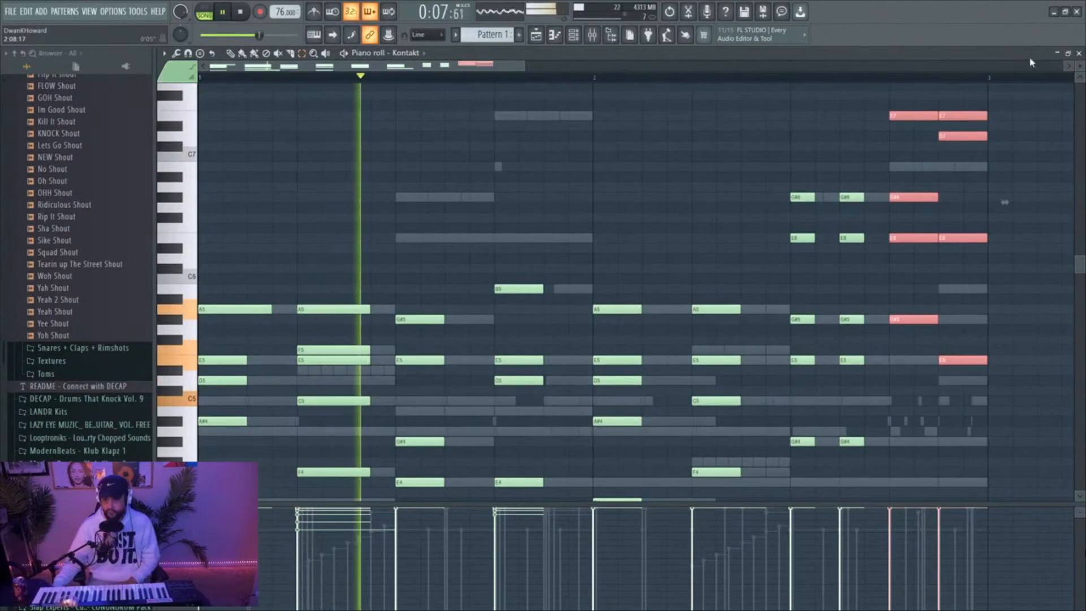
{"action": "left_click", "coordinate": [1078, 53]}
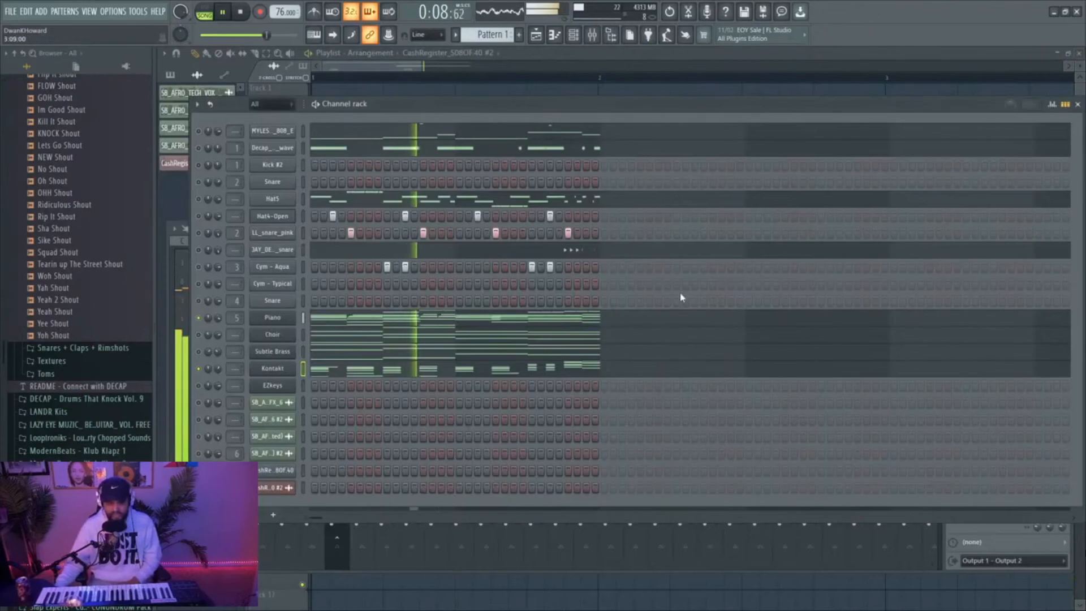
Check the main articulation settings of Session Strings 2 in the Kontakt channel and close the plugin
{"action": "left_click", "coordinate": [272, 369]}
{"action": "scroll", "coordinate": [509, 406], "scroll_direction": "down", "scroll_amount": 2}
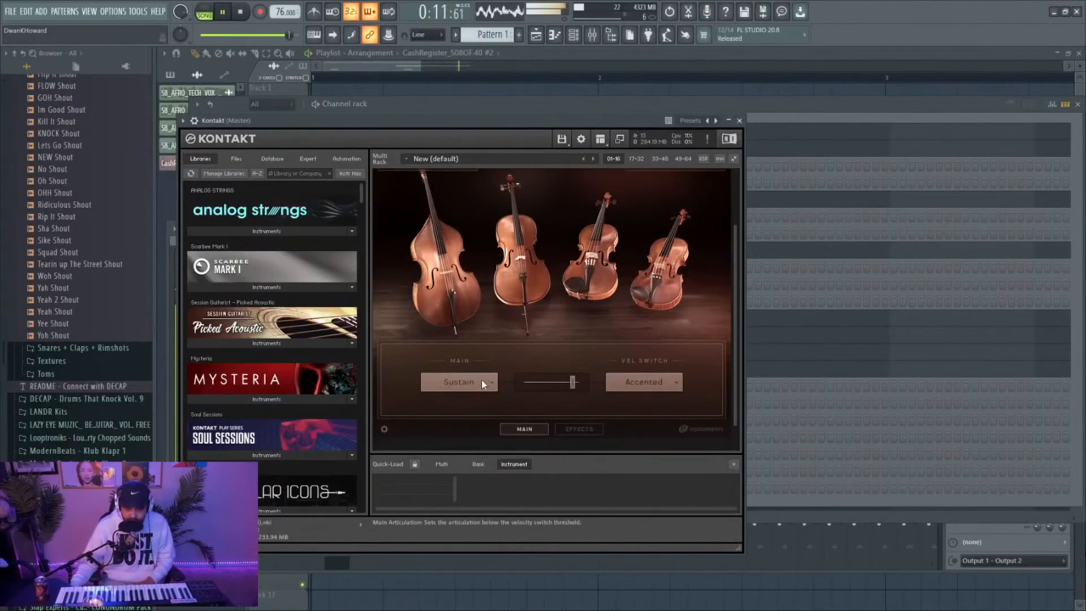
{"action": "key", "text": "Escape"}
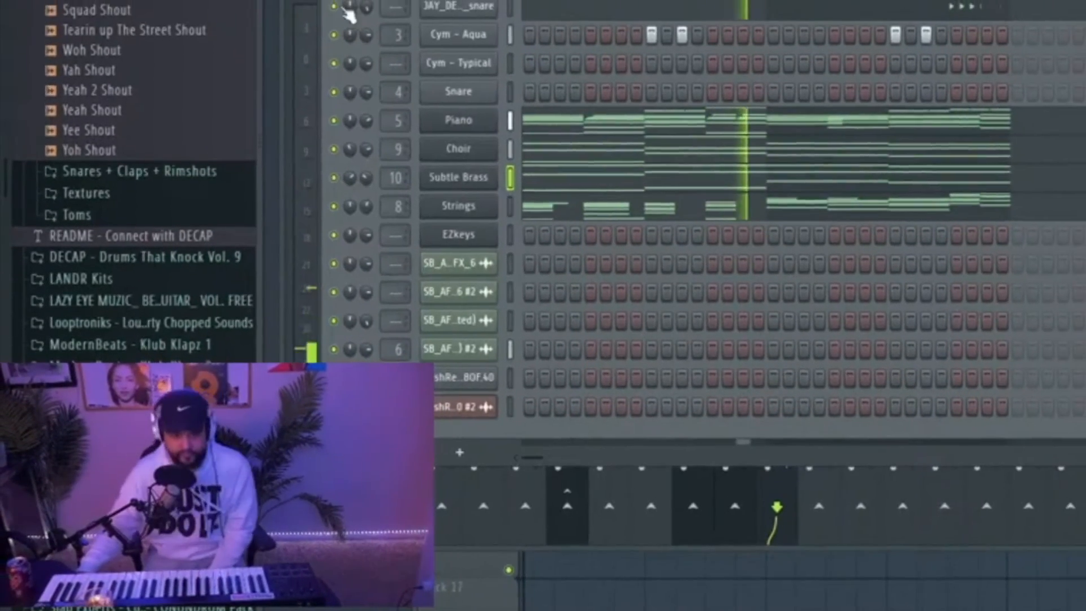
Solo the JAY_DEE snare channel in the channel rack
{"action": "right_click", "coordinate": [344, 8]}
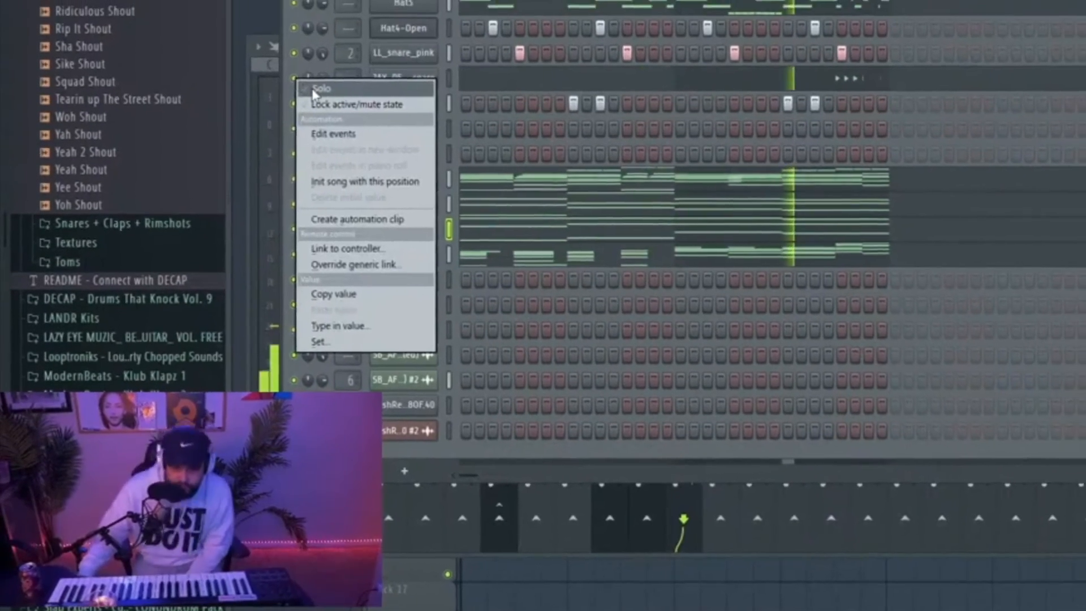
{"action": "left_click", "coordinate": [314, 90]}
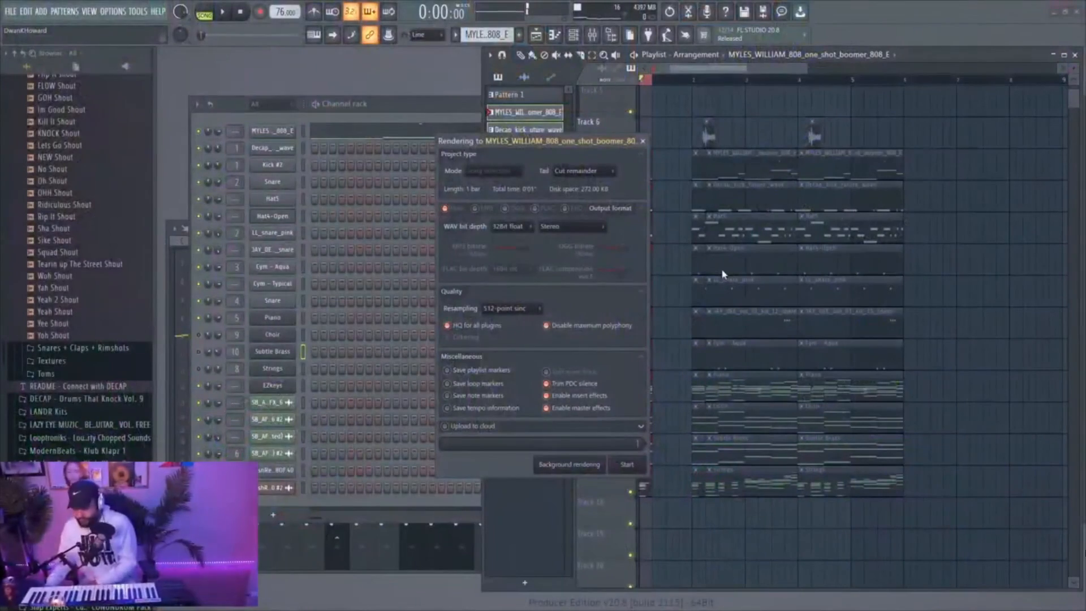
{"action": "key", "text": "Escape"}
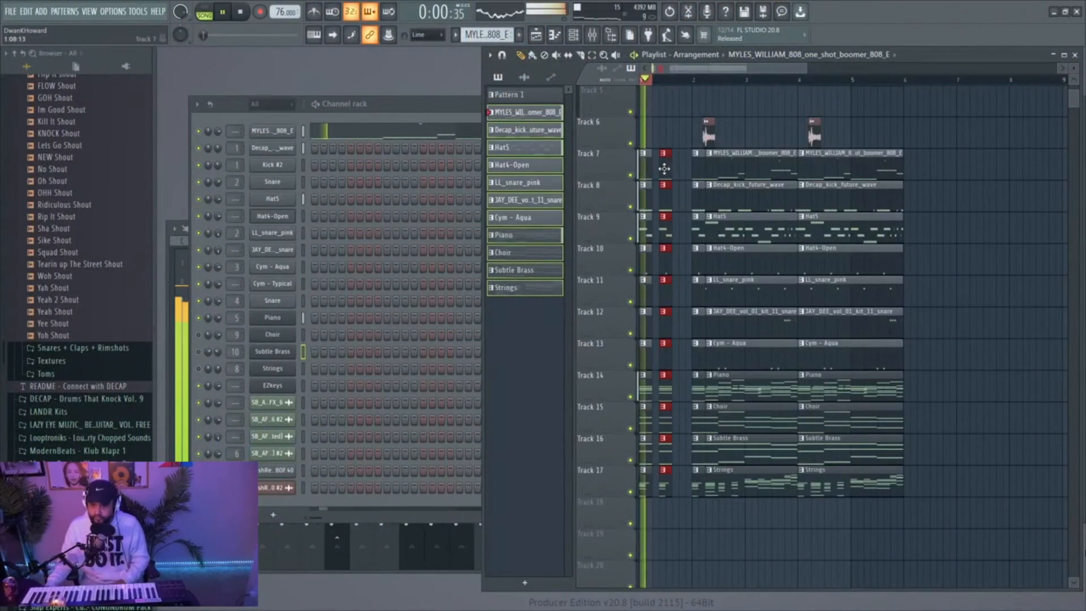
Duplicate the selected one-beat slices of tracks 7 to 17 across bar 1 of the playlist and play it back
{"action": "key", "text": "space"}
{"action": "left_click_drag", "start_coordinate": [664, 168], "coordinate": [679, 169]}
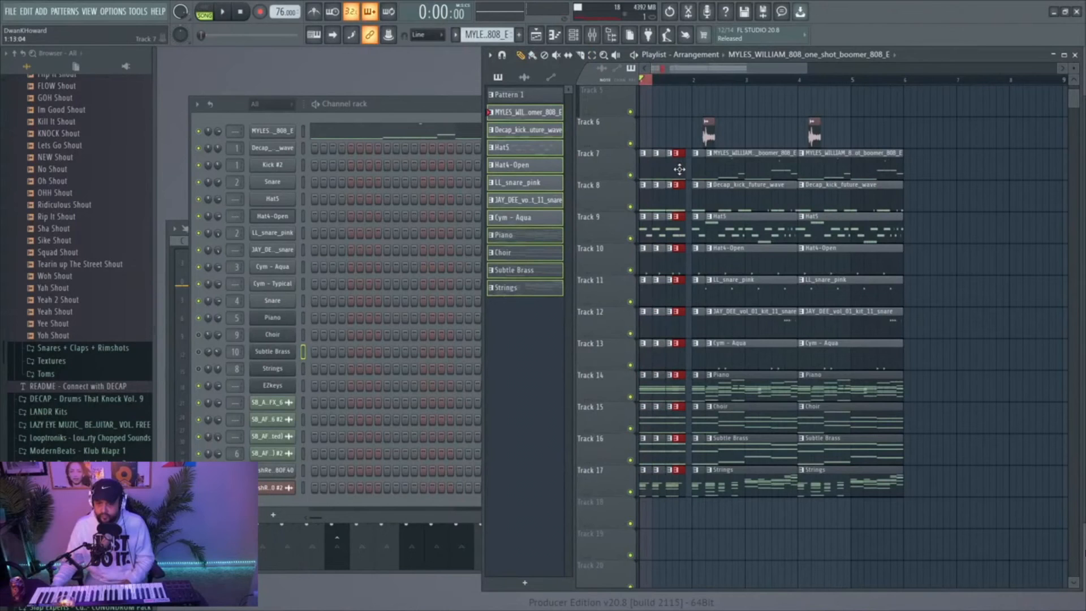
{"action": "key", "text": "space"}
{"action": "scroll", "coordinate": [695, 158], "scroll_direction": "up", "scroll_amount": 2}
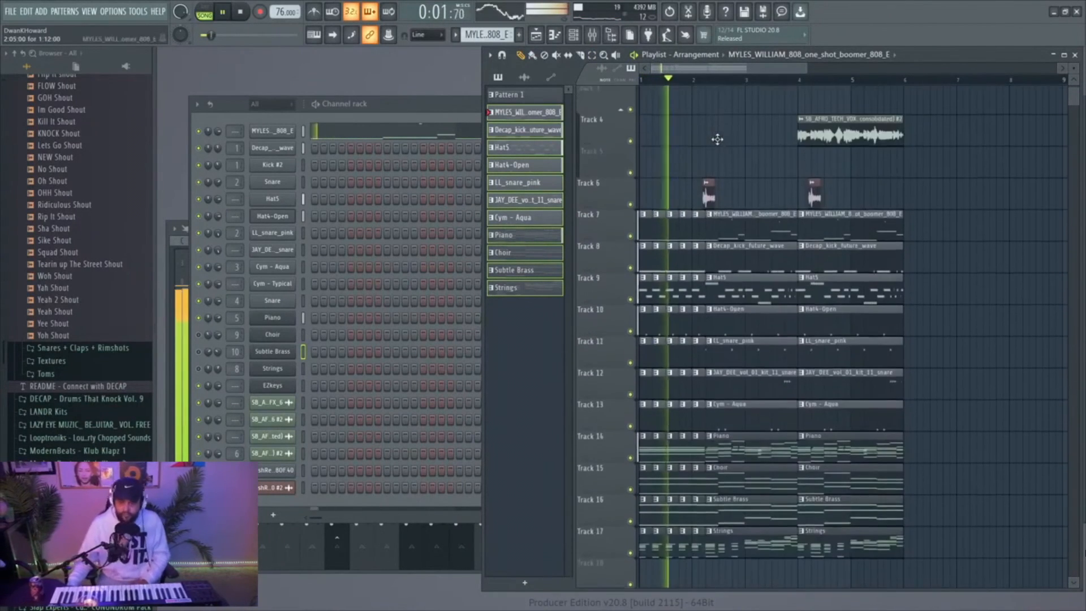
{"action": "scroll", "coordinate": [717, 139], "scroll_direction": "down", "scroll_amount": 3}
{"action": "scroll", "coordinate": [715, 138], "scroll_direction": "up", "scroll_amount": 4}
{"action": "scroll", "coordinate": [714, 137], "scroll_direction": "down", "scroll_amount": 4}
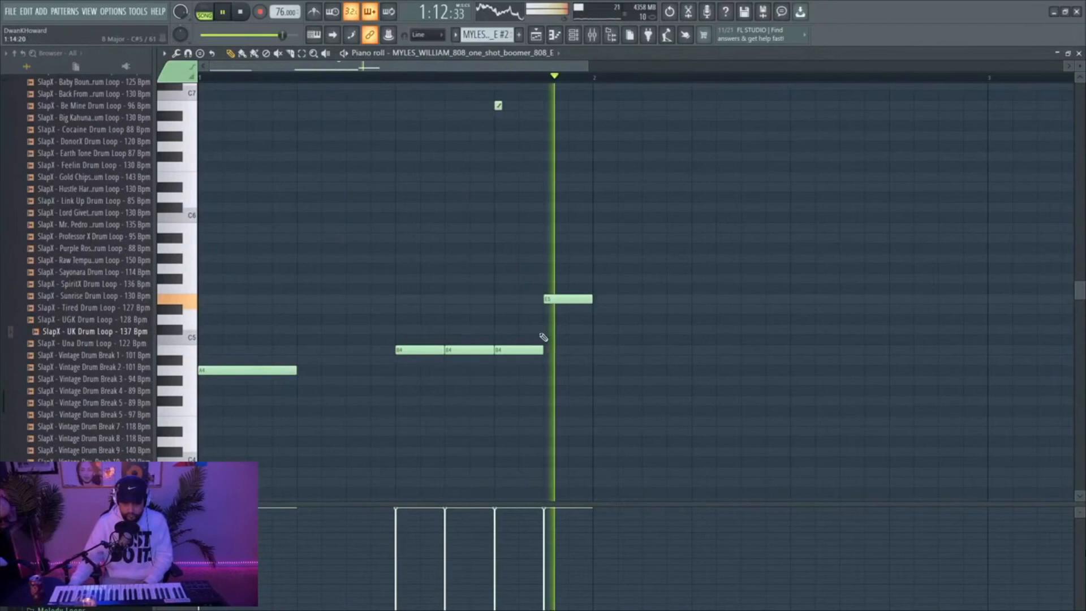
{"action": "scroll", "coordinate": [502, 226], "scroll_direction": "up", "scroll_amount": 1}
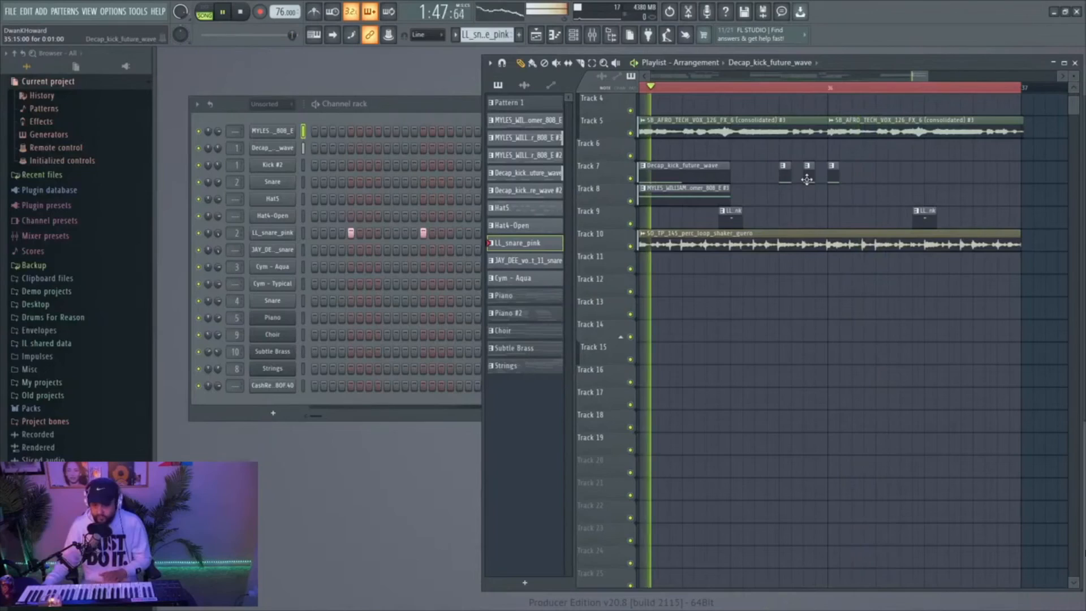
Remove a stray Decap_kick_future_wave clip from track 7 and place a short one near the end of bar 36
{"action": "right_click", "coordinate": [807, 179]}
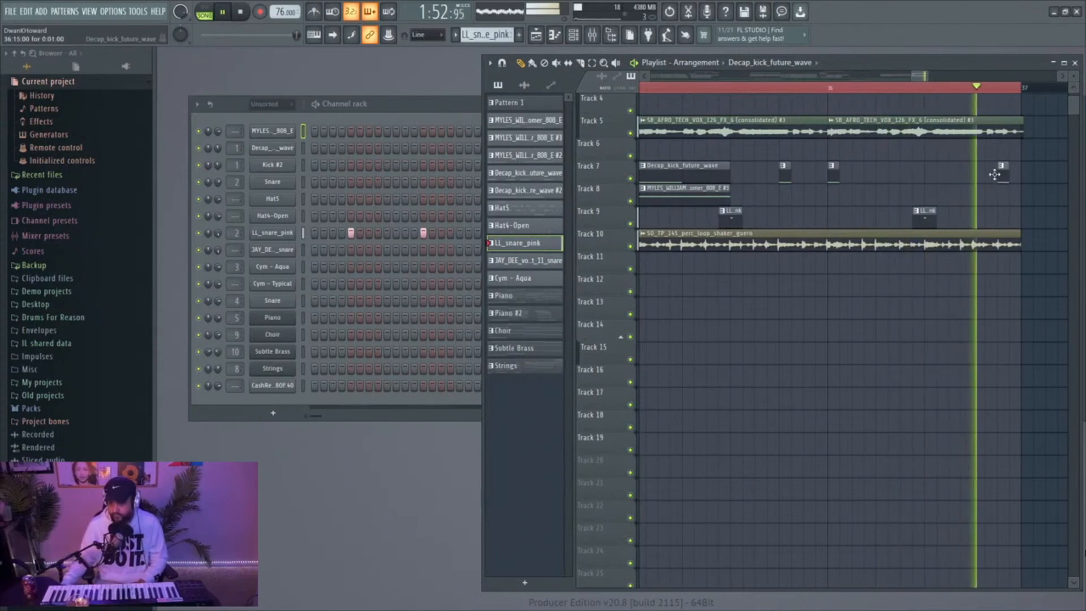
{"action": "left_click", "coordinate": [998, 172]}
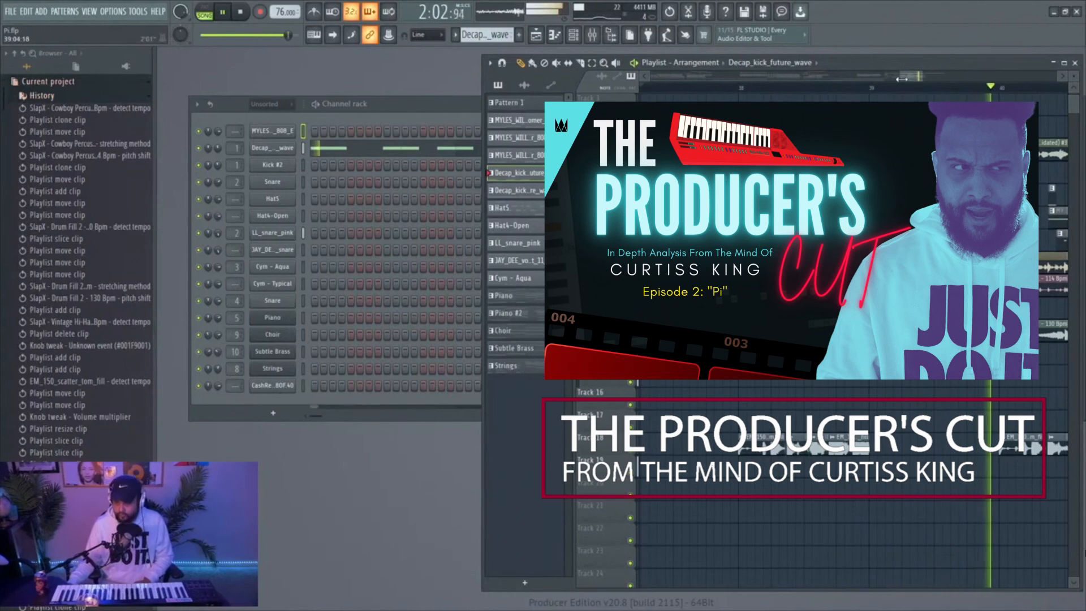
Delete the playlist clip just before bar 40
{"action": "left_click_drag", "start_coordinate": [906, 78], "coordinate": [913, 78]}
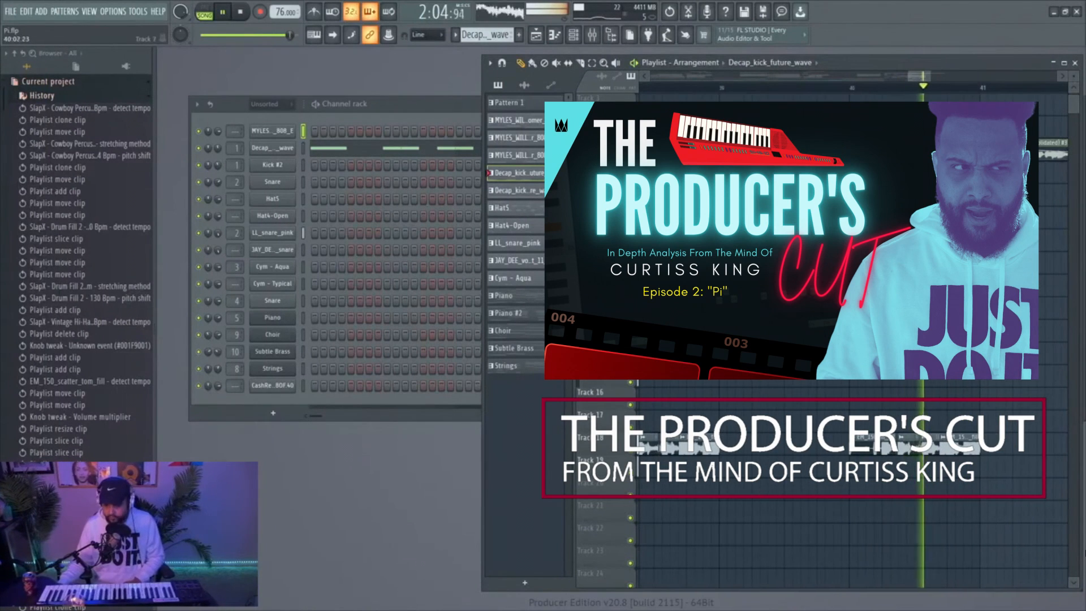
{"action": "left_click", "coordinate": [846, 195]}
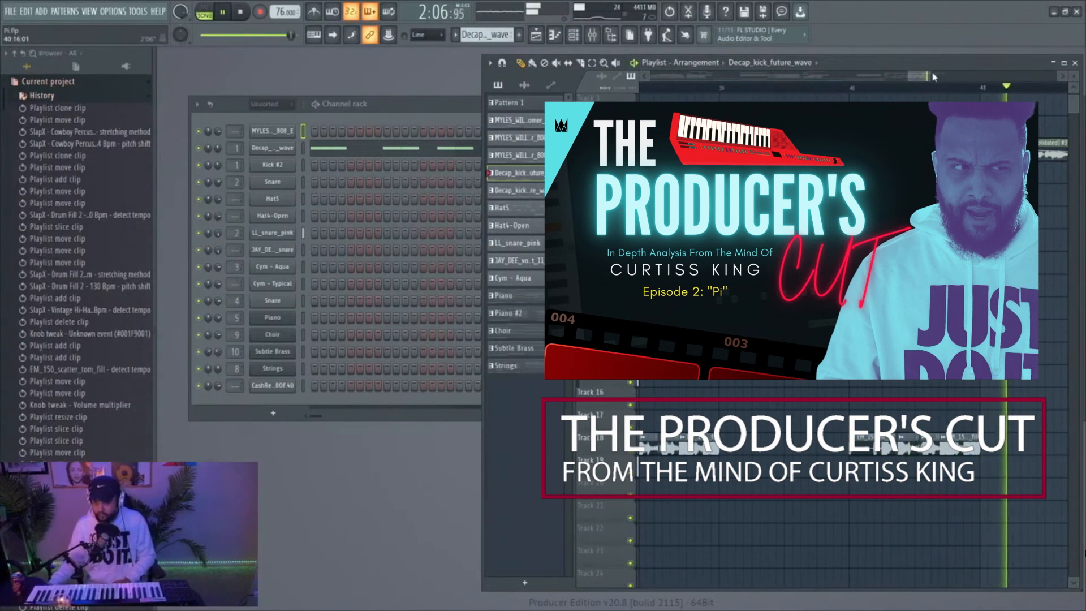
Zoom the playlist out to the whole arrangement and open the project's file commands
{"action": "left_click_drag", "start_coordinate": [936, 74], "coordinate": [645, 79]}
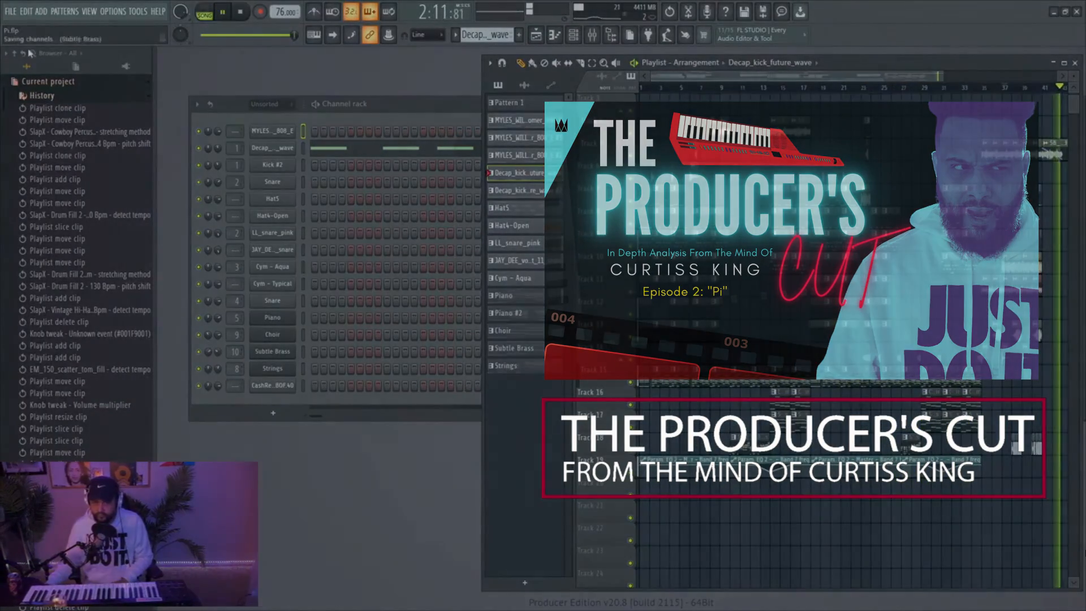
{"action": "left_click", "coordinate": [10, 11]}
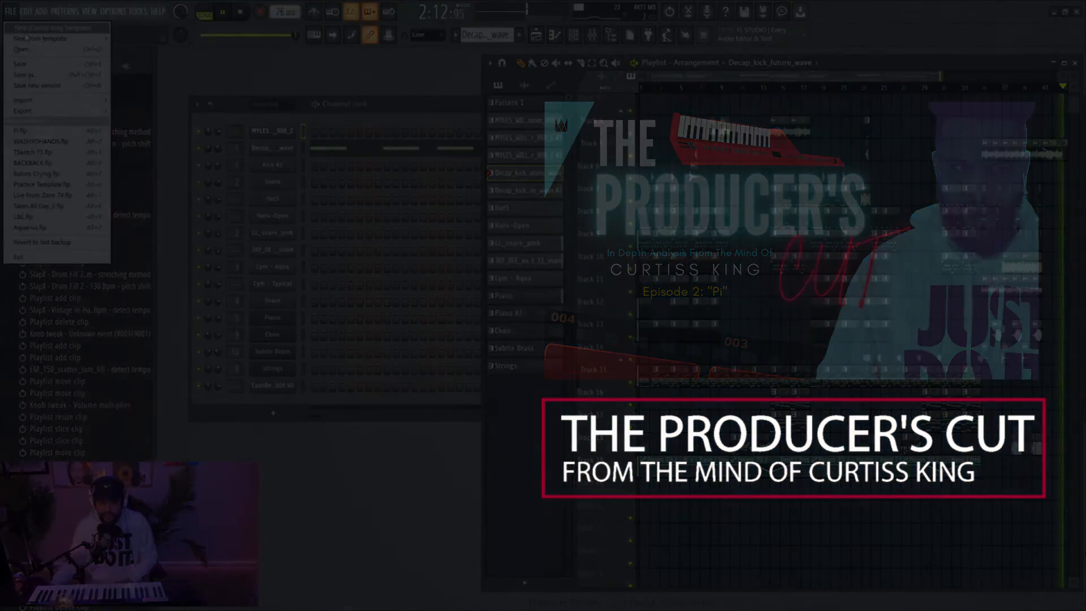